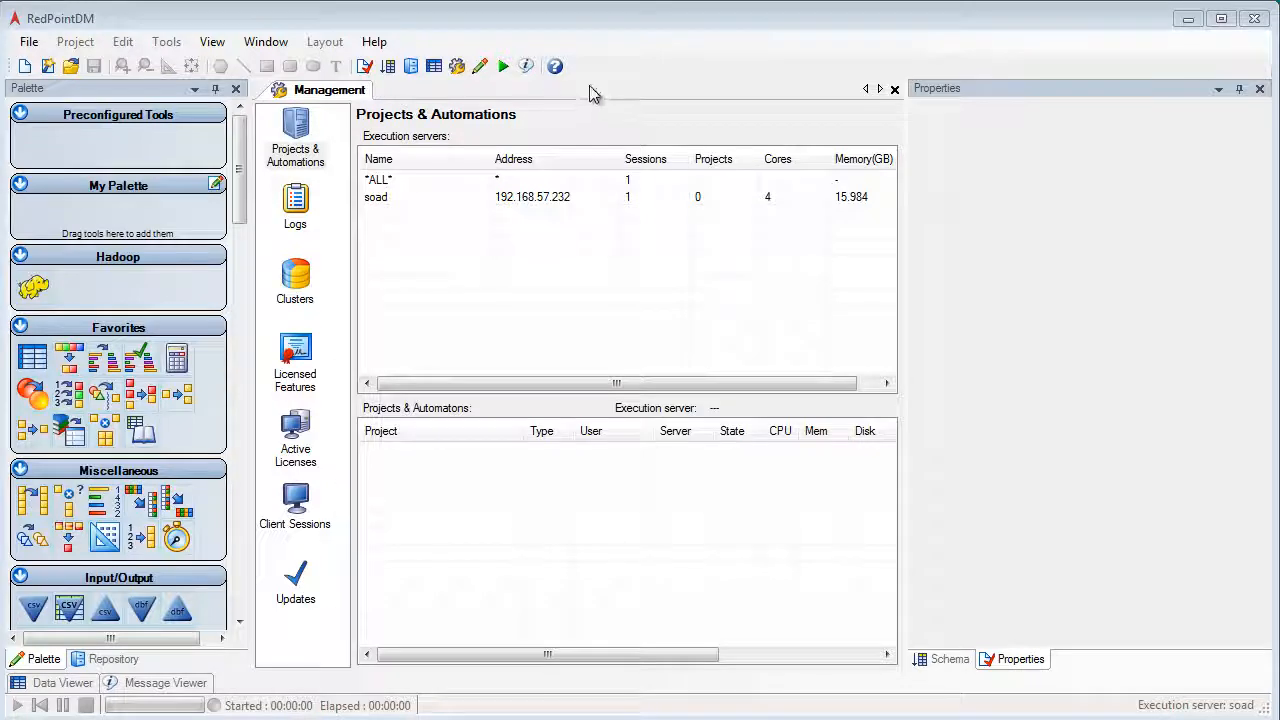
Create a new project, place a Hadoop parallel section on the canvas and enlarge it.
click(25, 66)
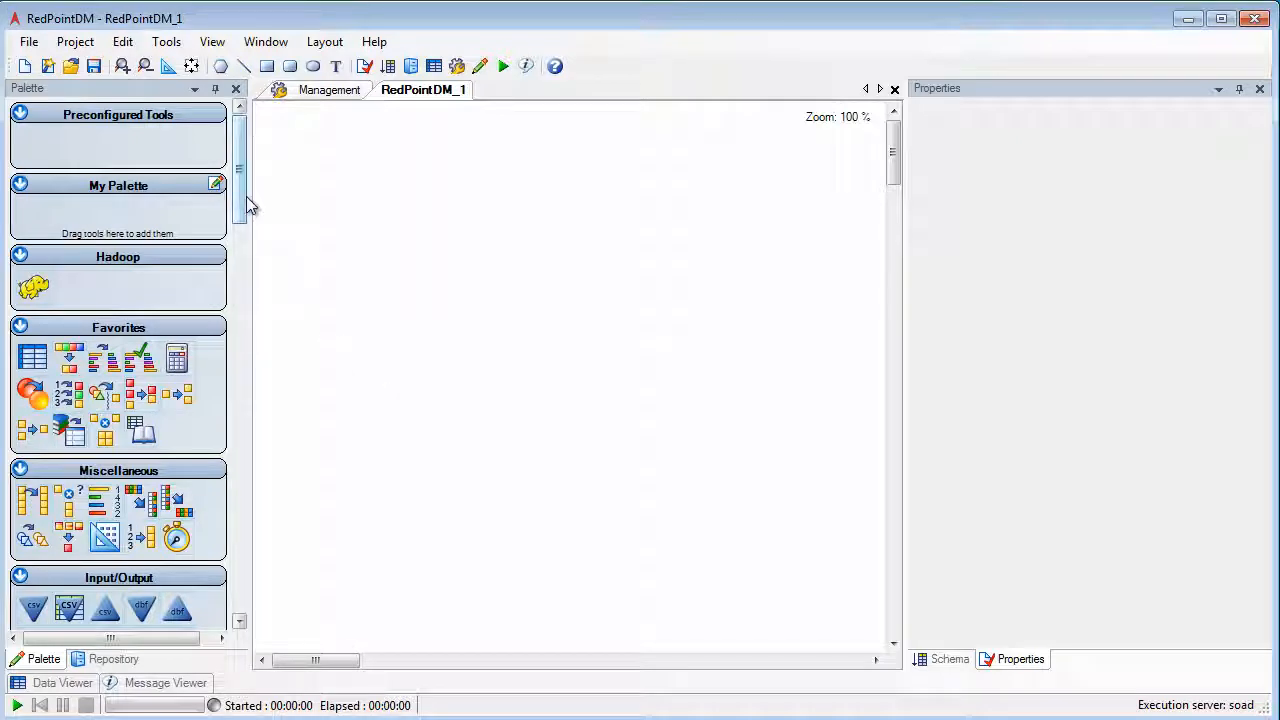
drag(240, 206, 249, 357)
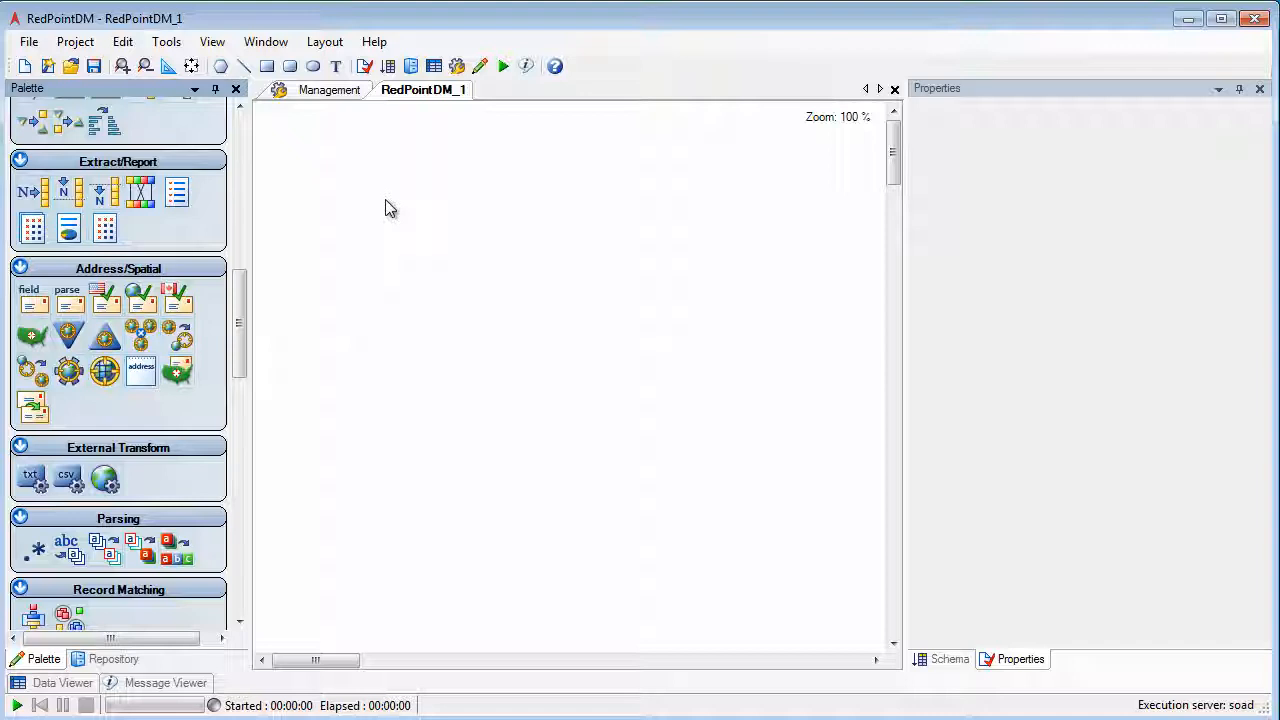
scroll(105, 305, up, 10)
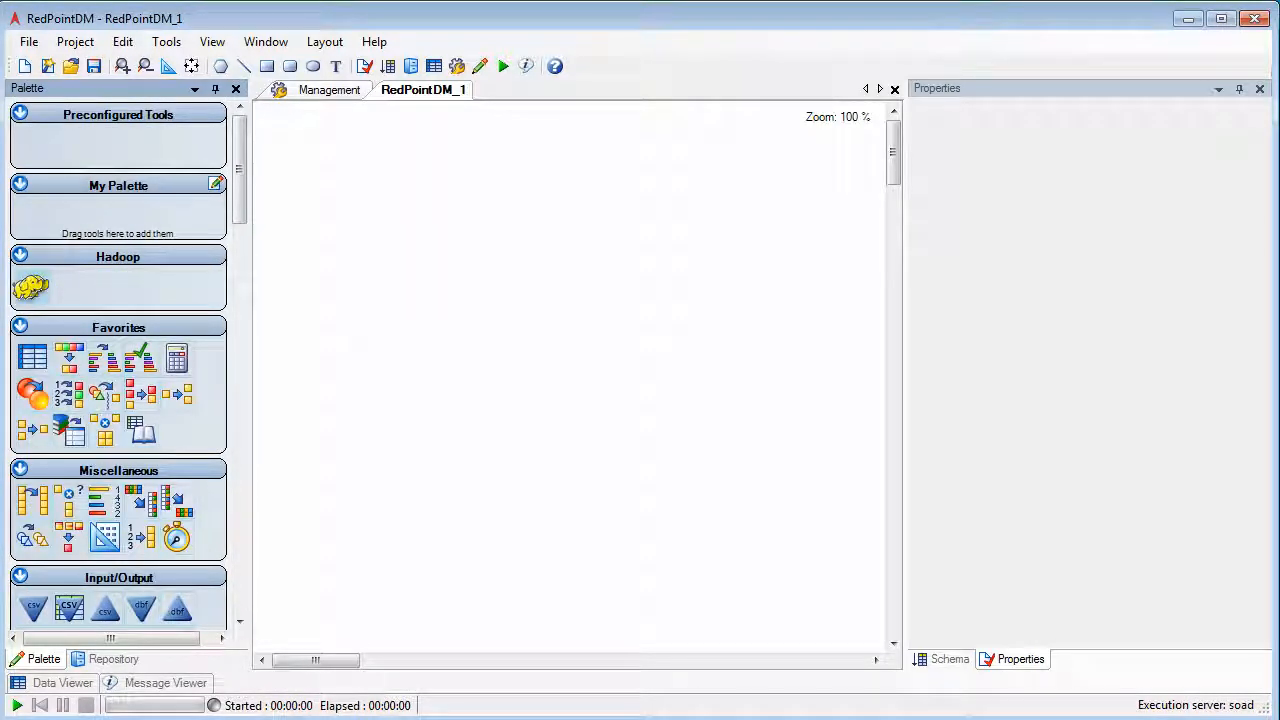
drag(30, 287, 395, 236)
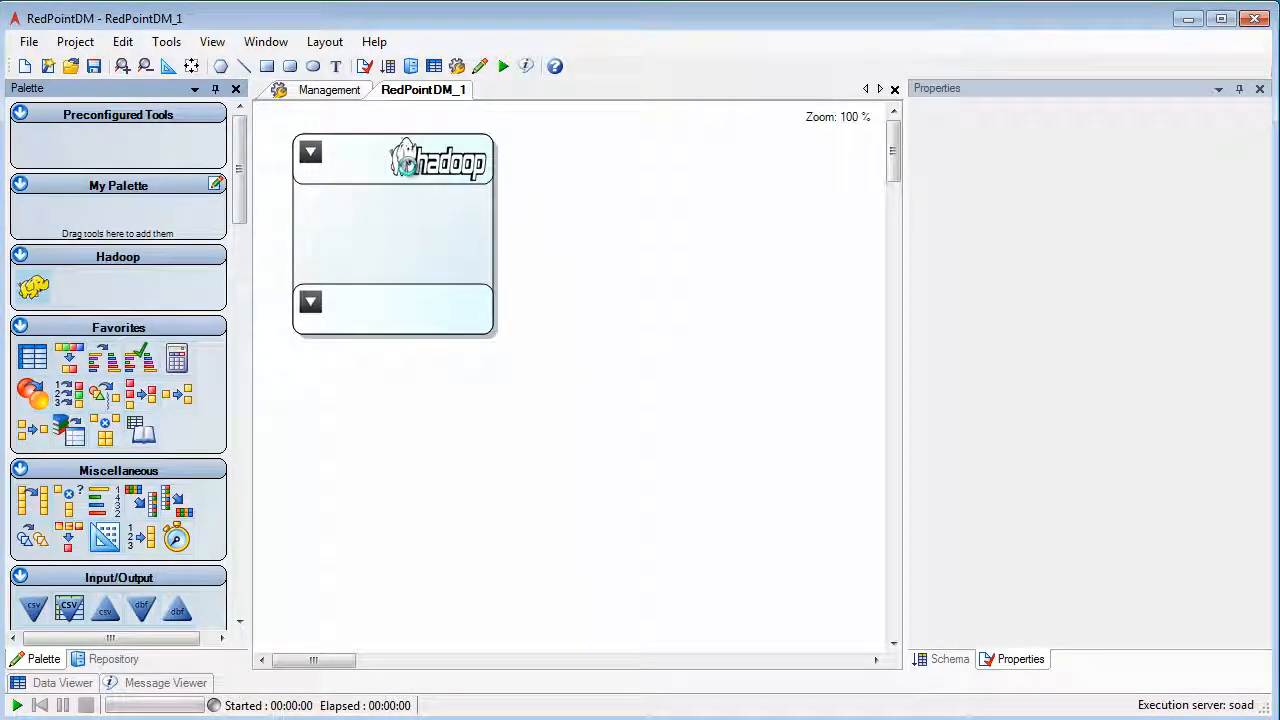
drag(494, 338, 580, 396)
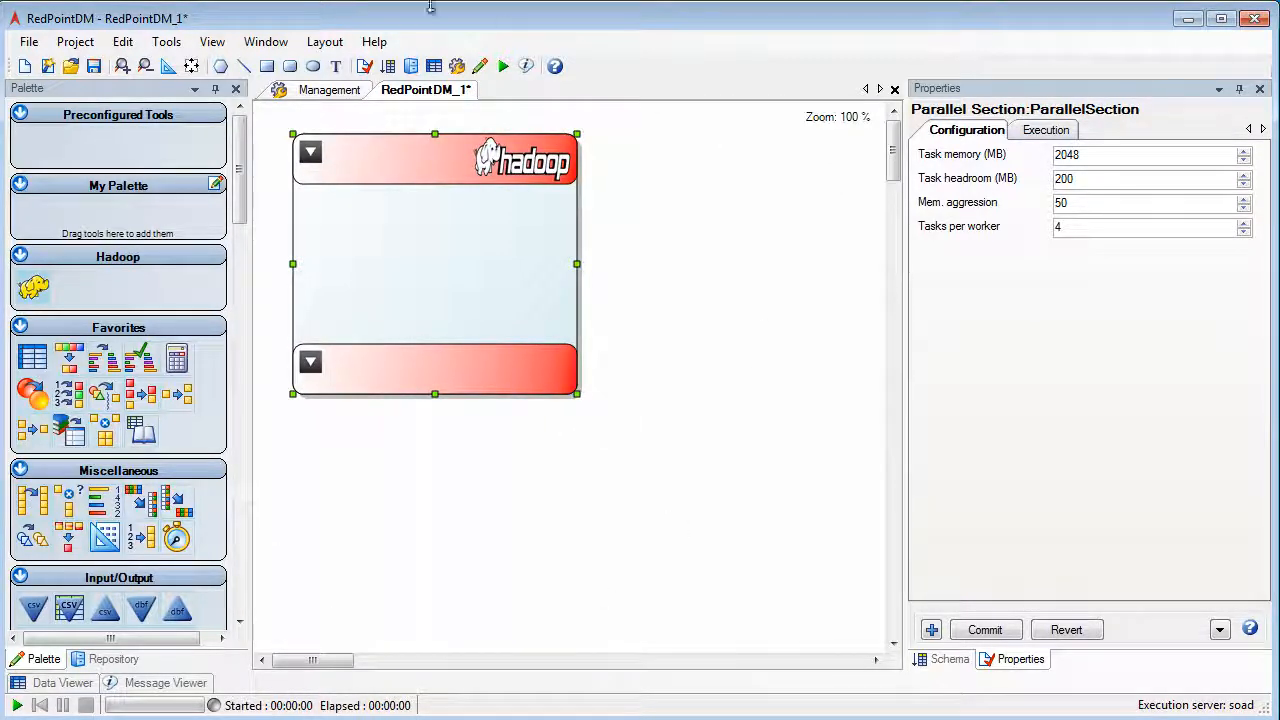
Add a CSV input to the Hadoop section and load name_address_large.csv from the name_address_data samples folder.
click(310, 154)
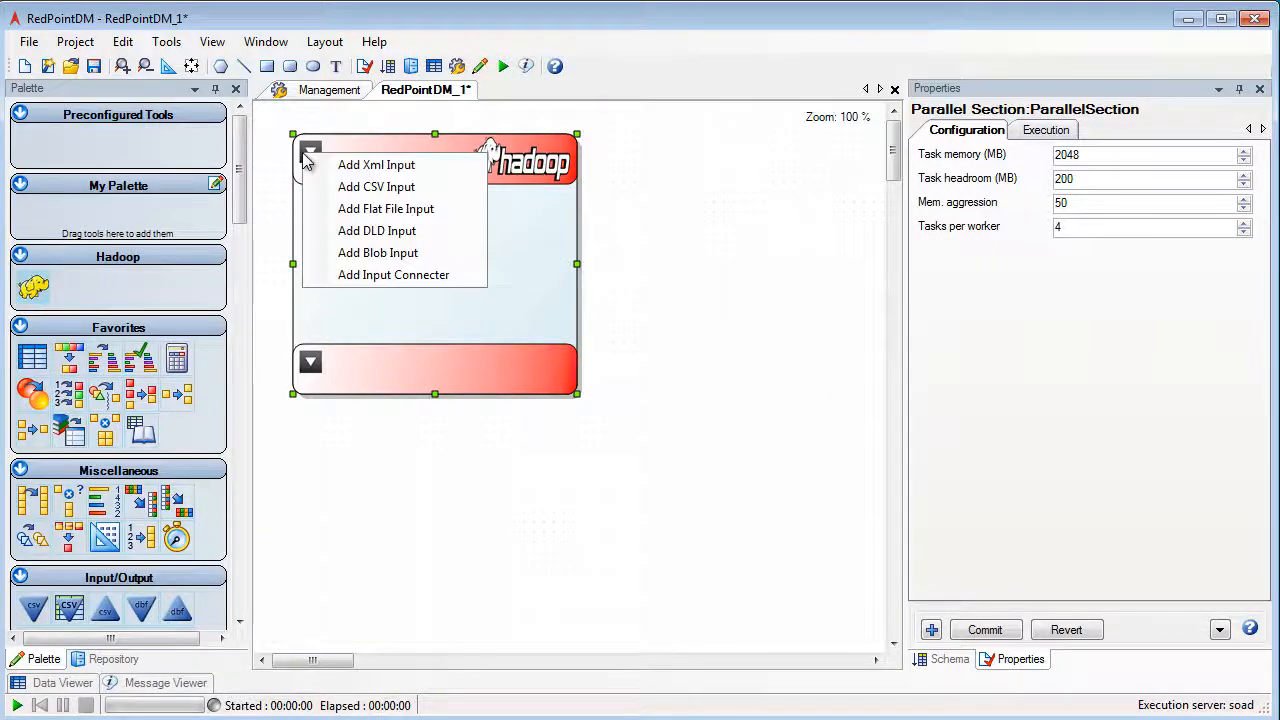
click(380, 185)
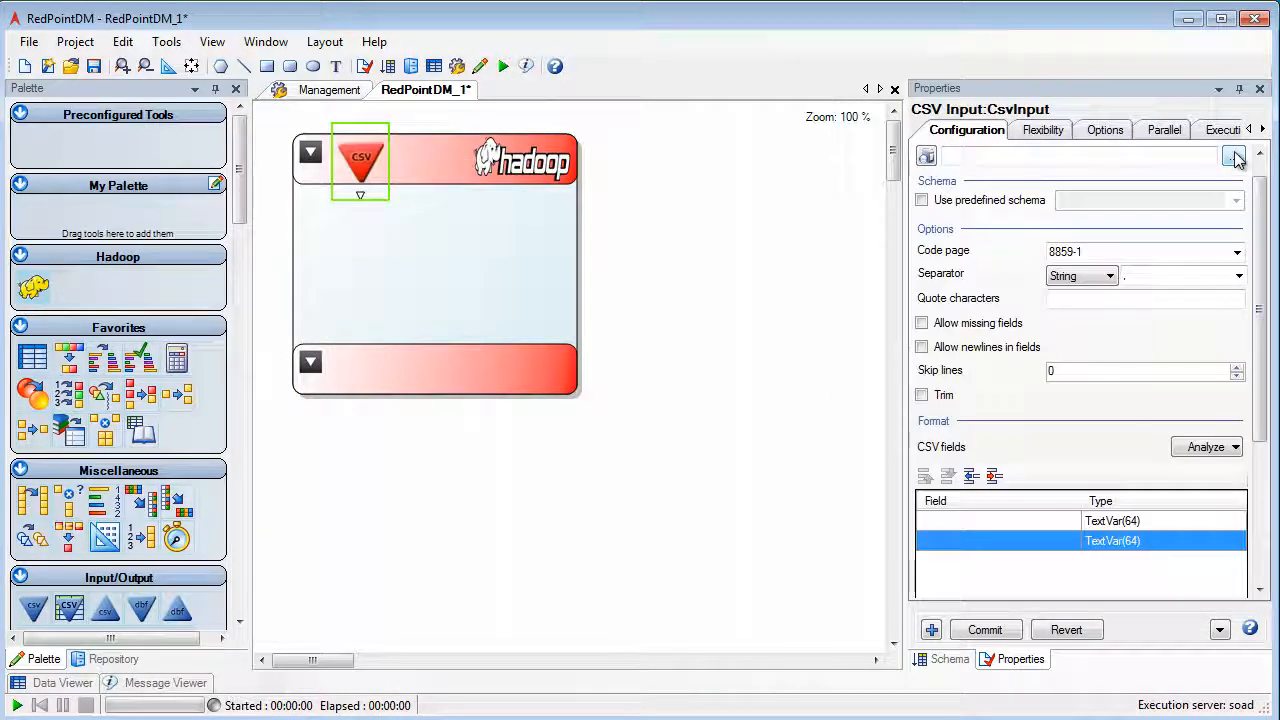
click(1235, 157)
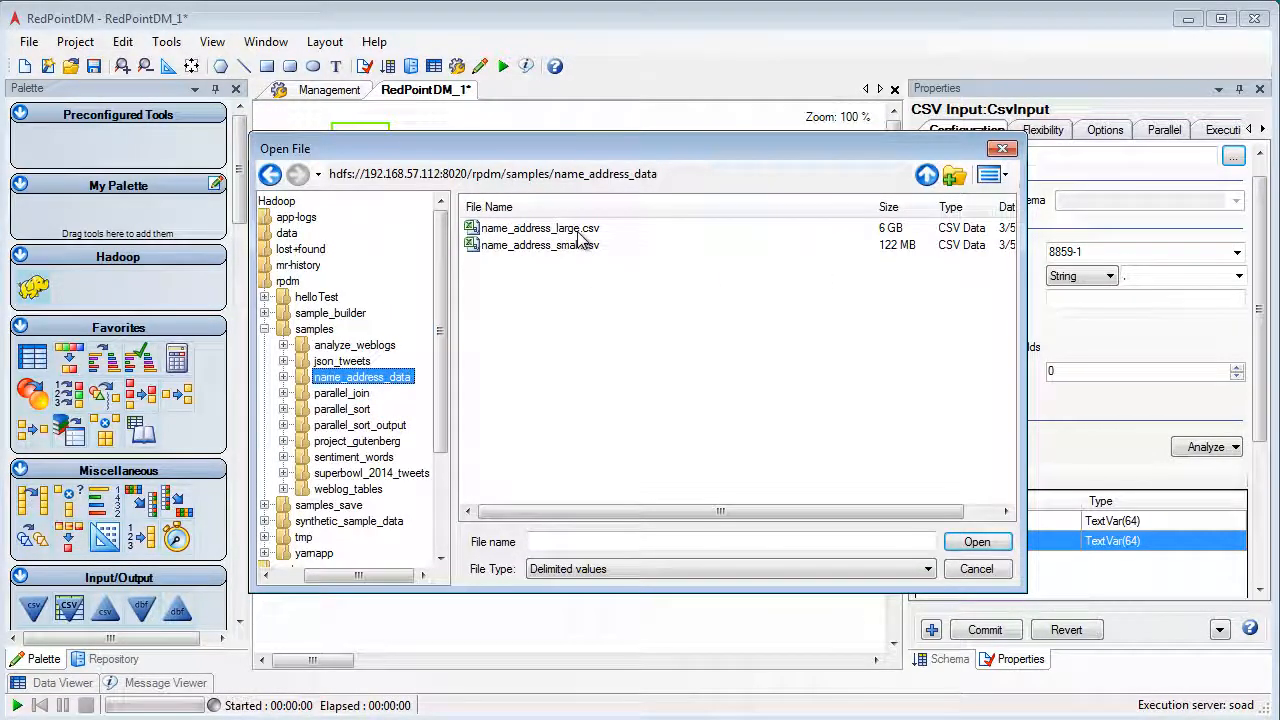
click(578, 230)
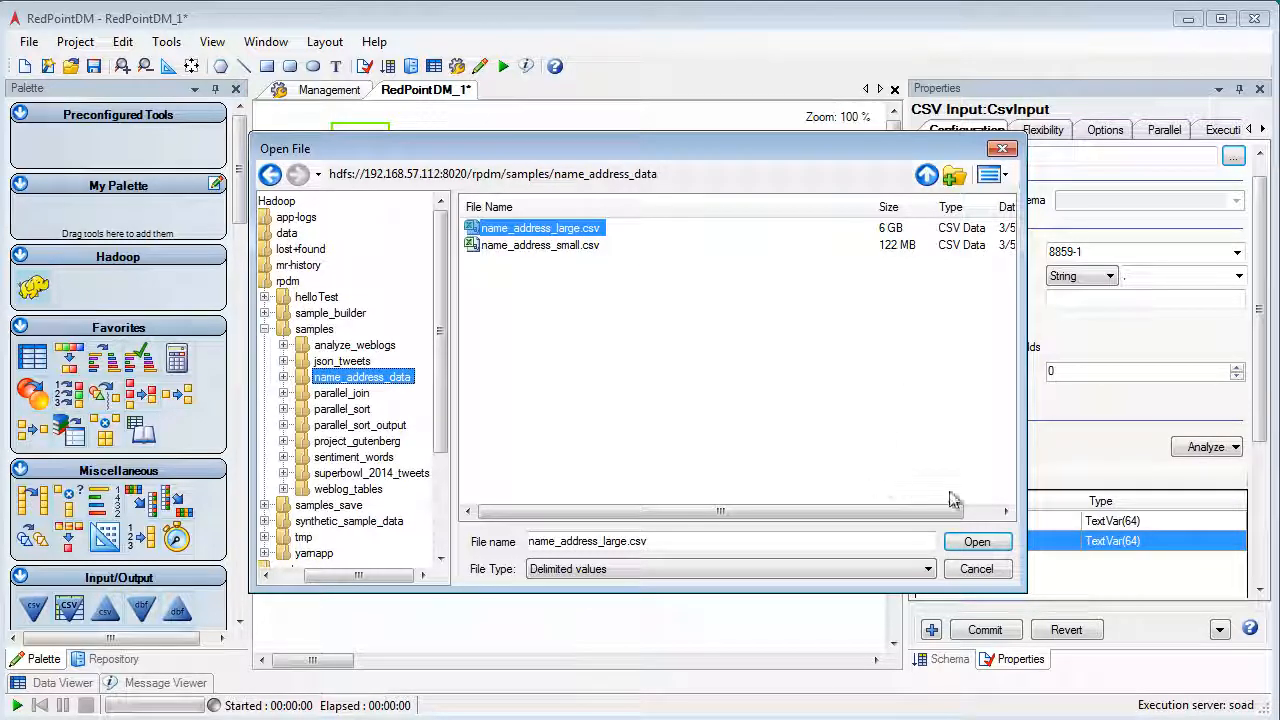
click(975, 541)
Analyze the CSV file to fill in its format and fields, and commit the CSV input configuration.
click(1236, 447)
click(1127, 452)
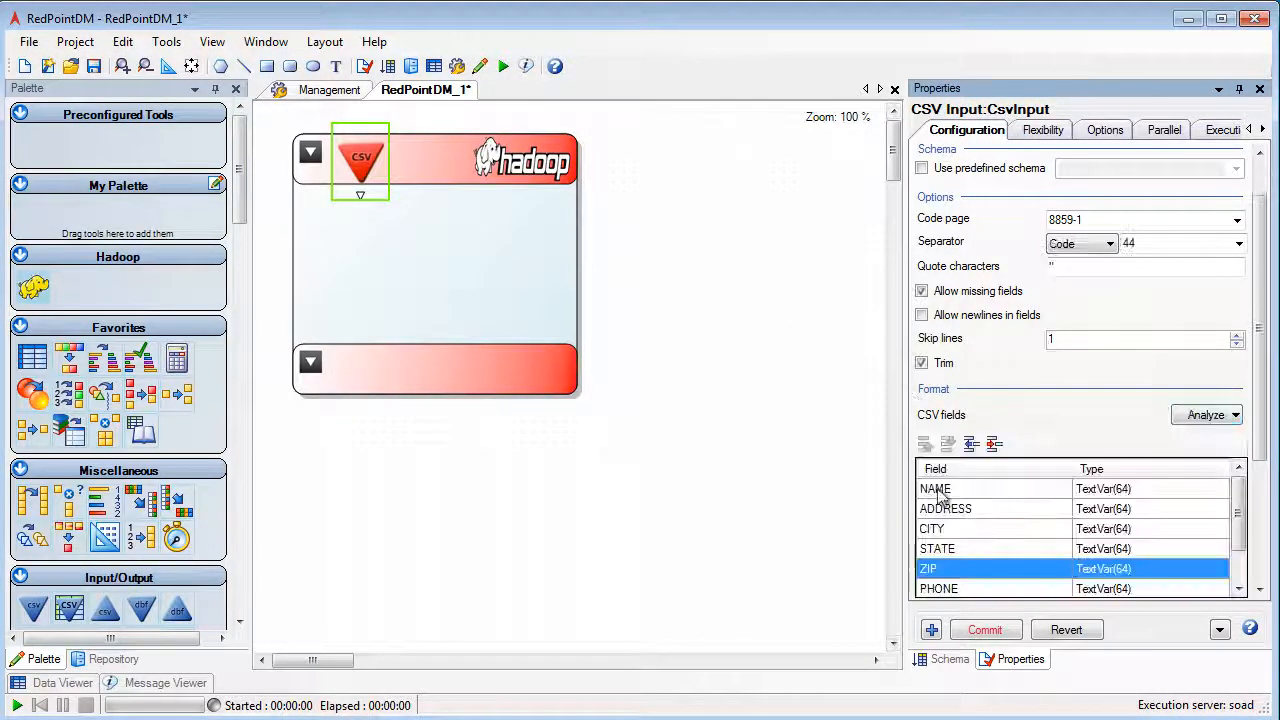
click(985, 633)
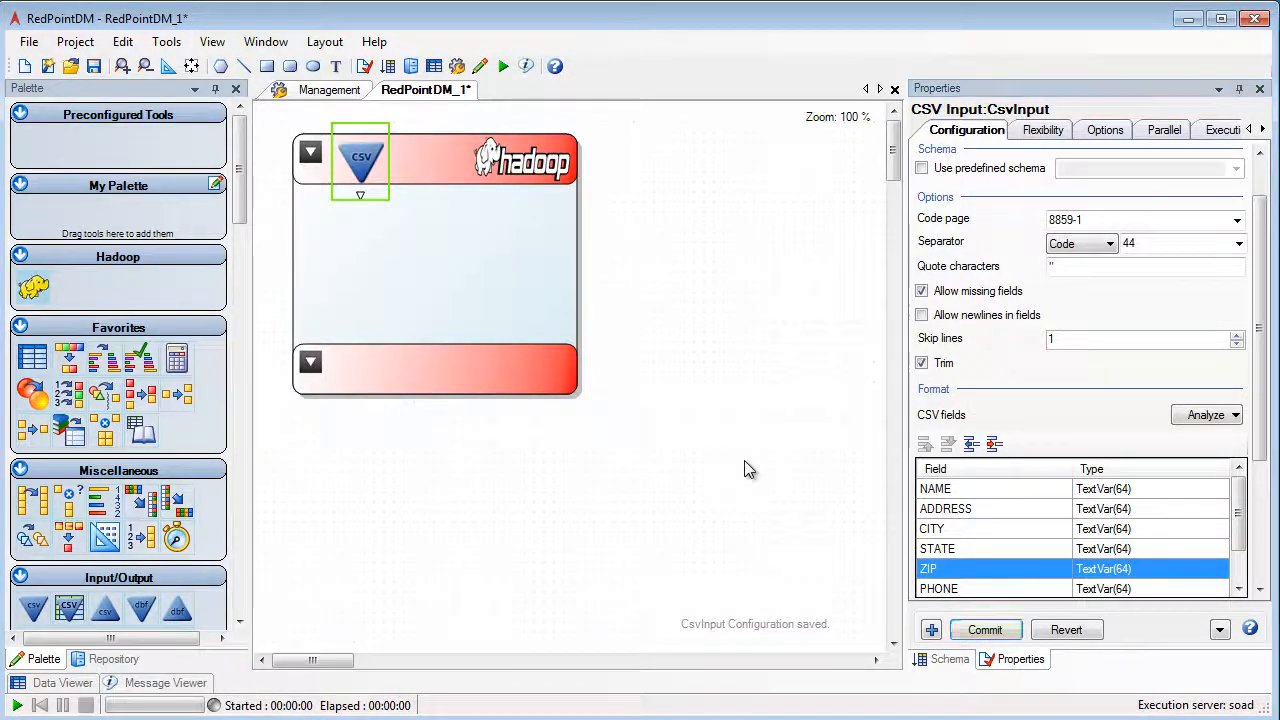
click(744, 460)
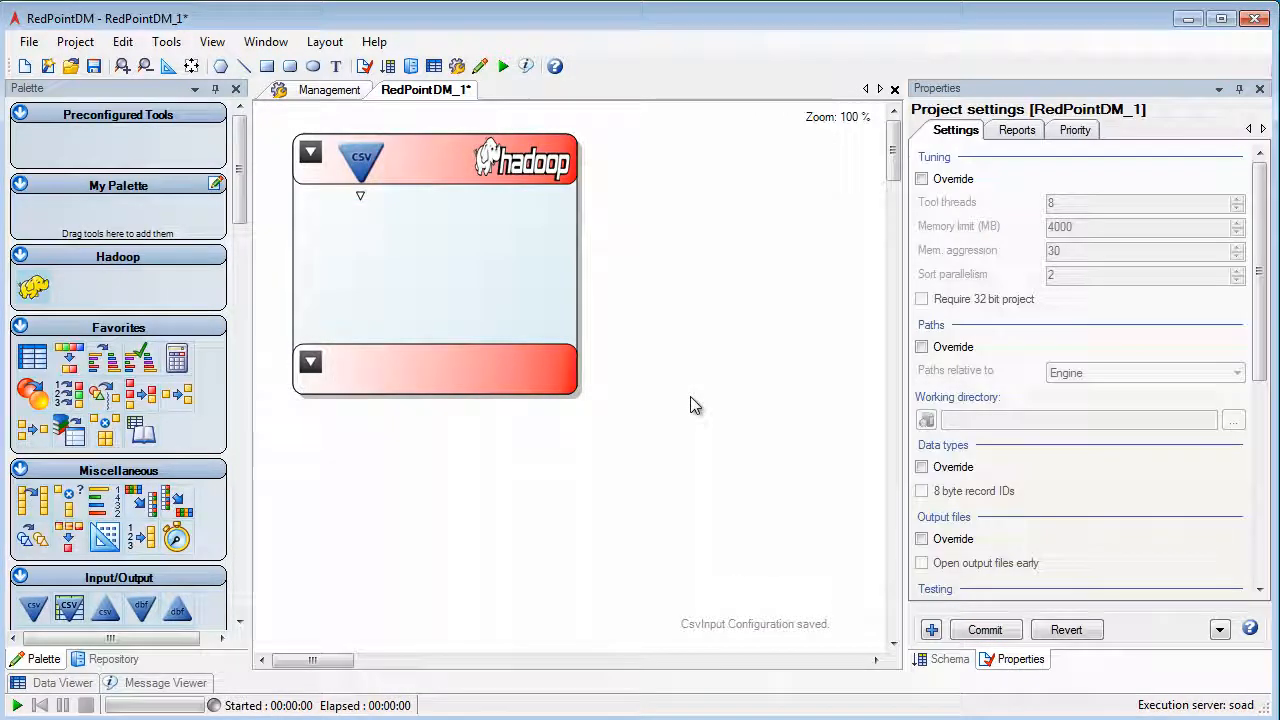
Place a Standardize Address tool inside the Hadoop section, connected to the CSV input.
click(240, 240)
drag(242, 243, 242, 262)
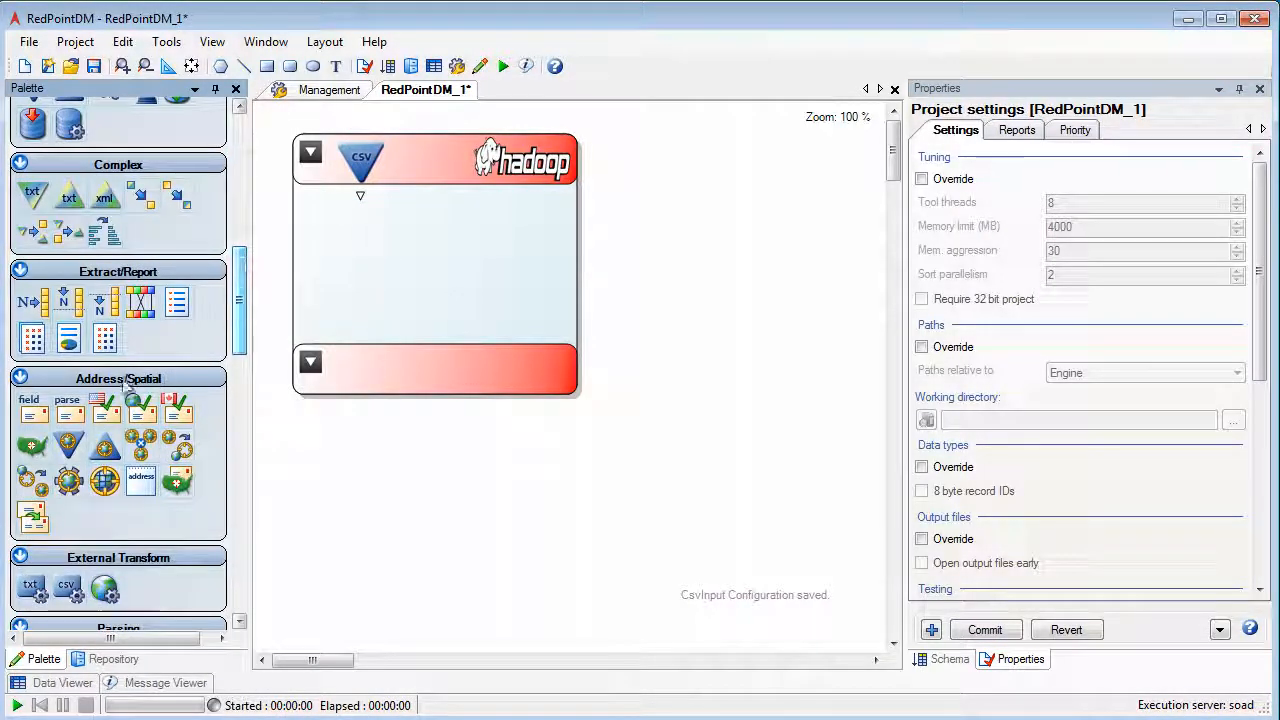
drag(112, 403, 362, 260)
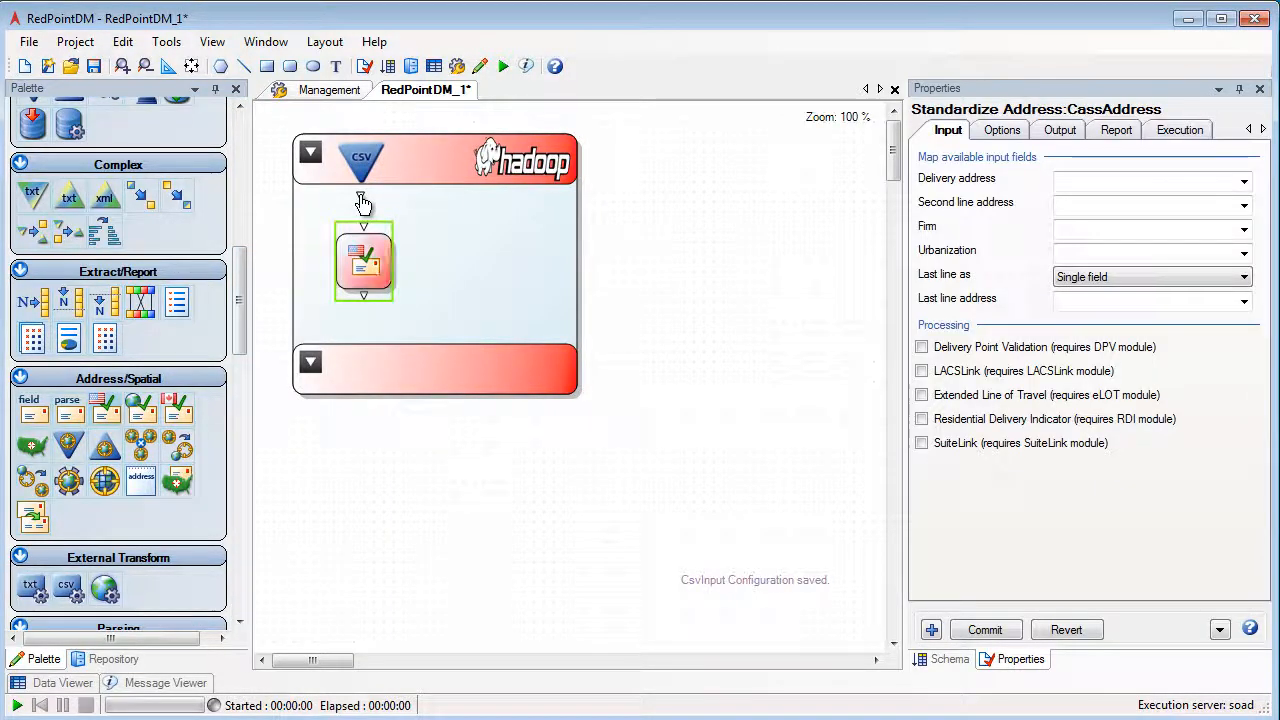
Map the delivery address of Standardize Address to ADDRESS and supply the last line as City, State and ZIP.
click(1243, 184)
click(1104, 227)
click(1100, 280)
click(1094, 303)
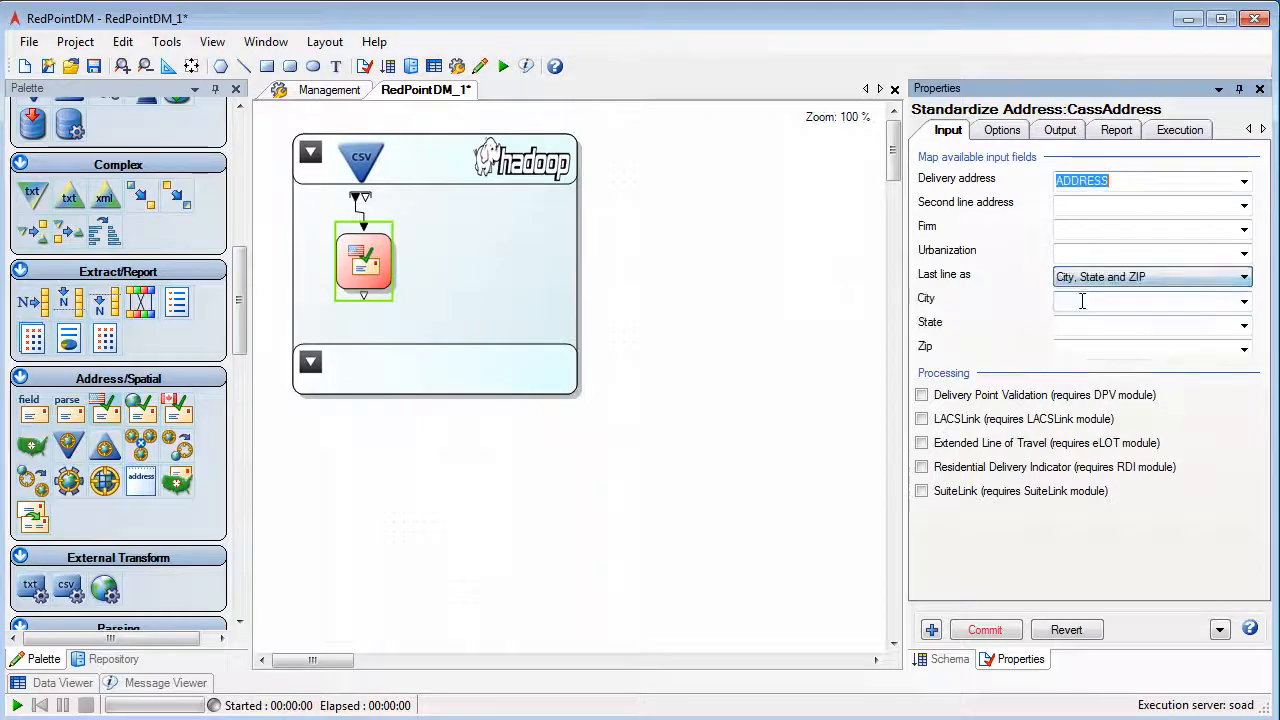
click(1083, 301)
Map the Typical set of output fields for the Standardize Address tool.
click(1060, 130)
click(1038, 156)
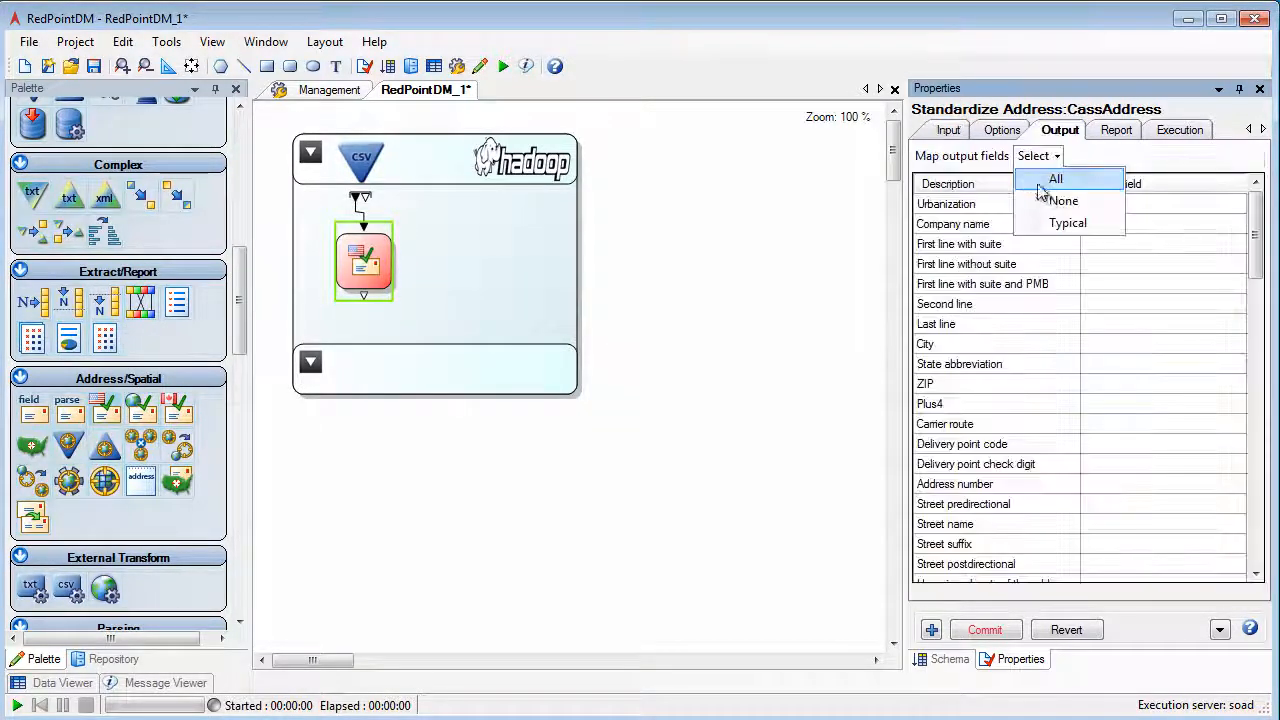
click(1066, 221)
Place a Filter tool beside Standardize Address in the Hadoop section and connect the address output to it.
click(236, 200)
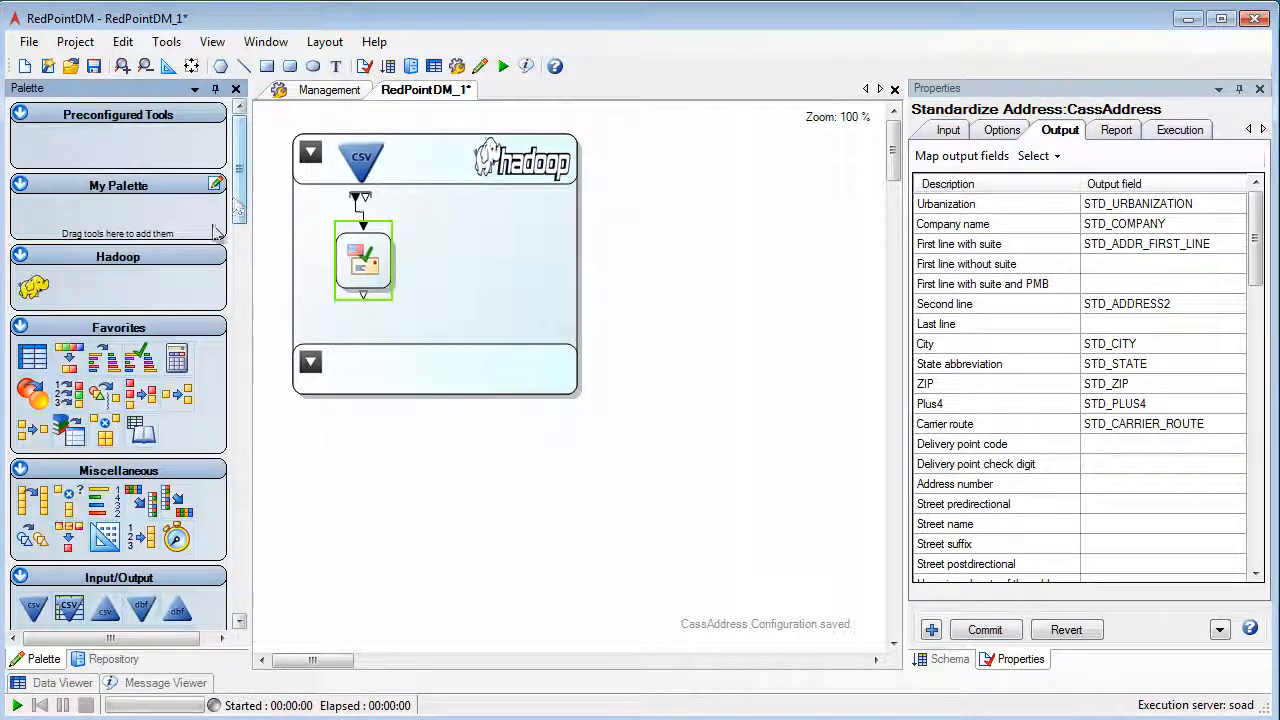
drag(97, 398, 440, 266)
drag(364, 298, 440, 232)
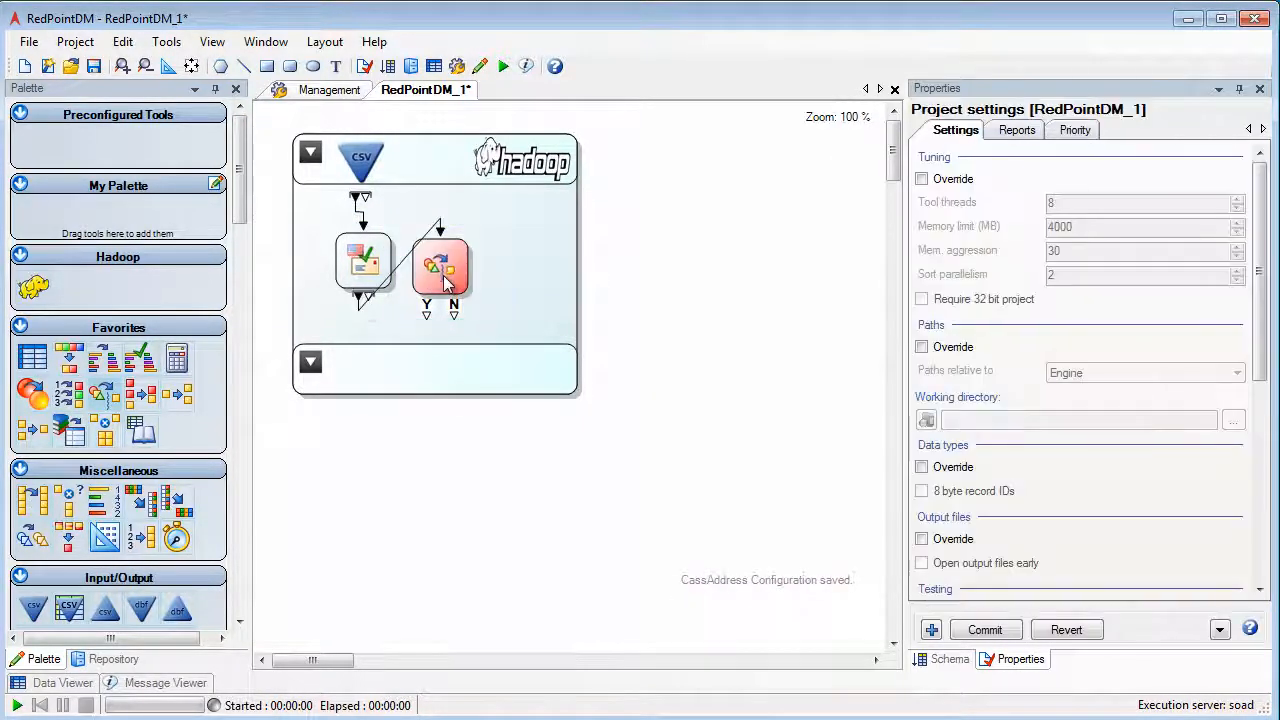
Set the Filter condition to STD_STATUS_CODE = "X".
click(443, 275)
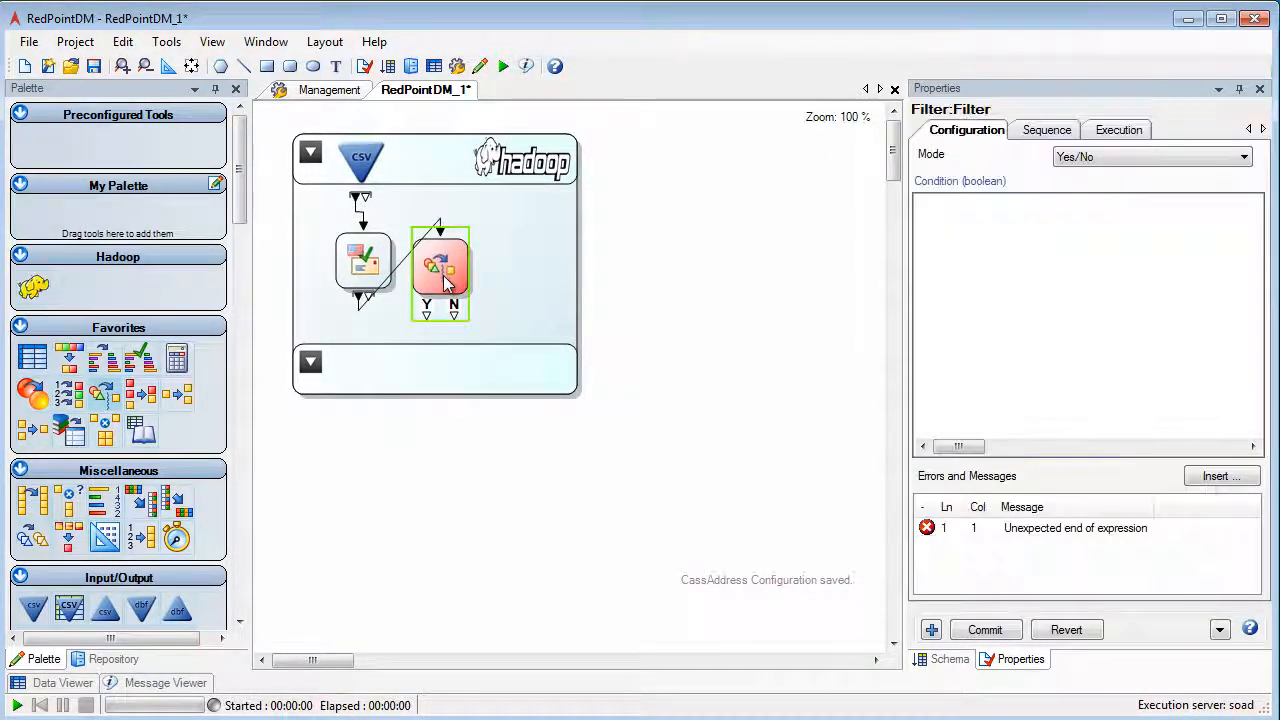
click(1066, 257)
text(STD)
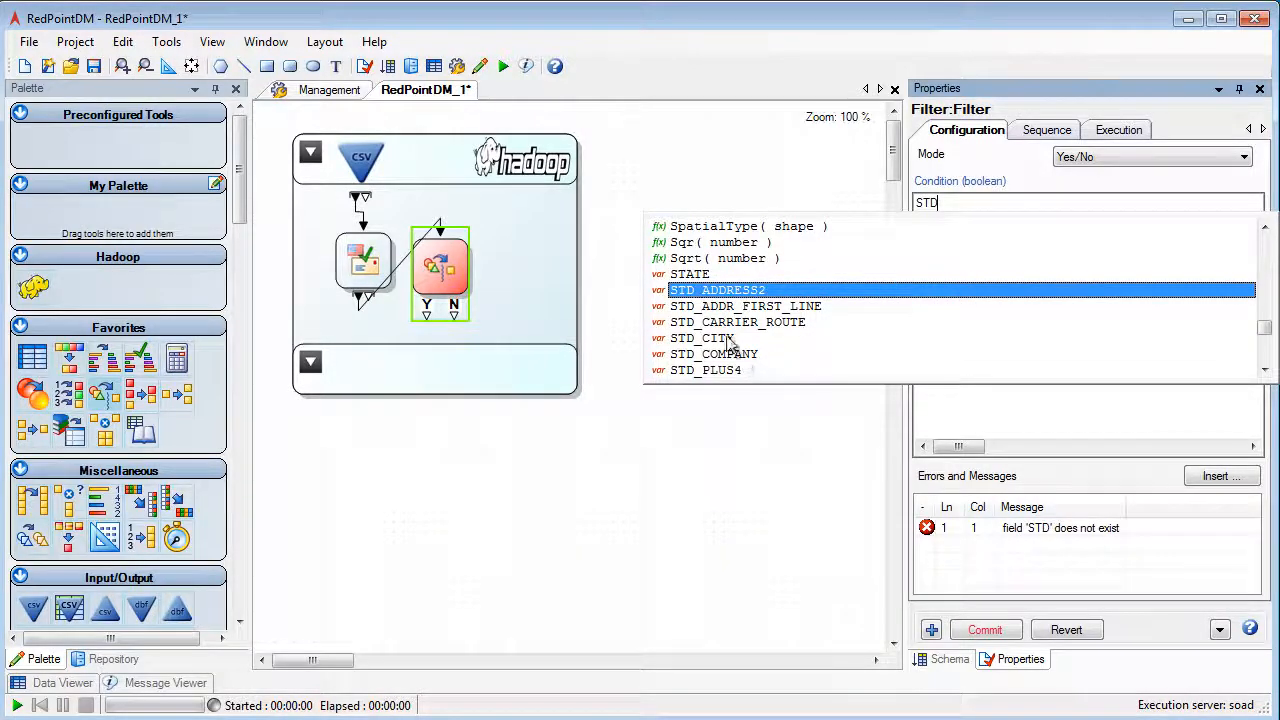
scroll(740, 350, down, 2)
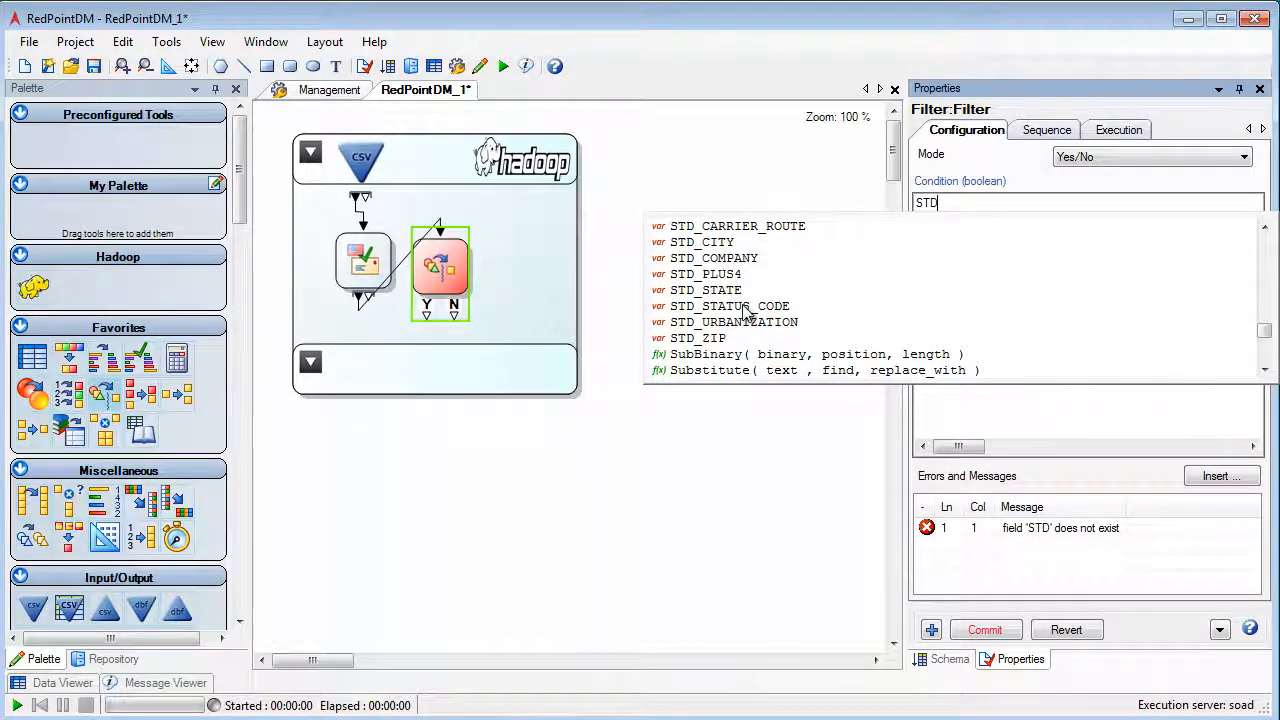
double_click(748, 306)
text(= X")
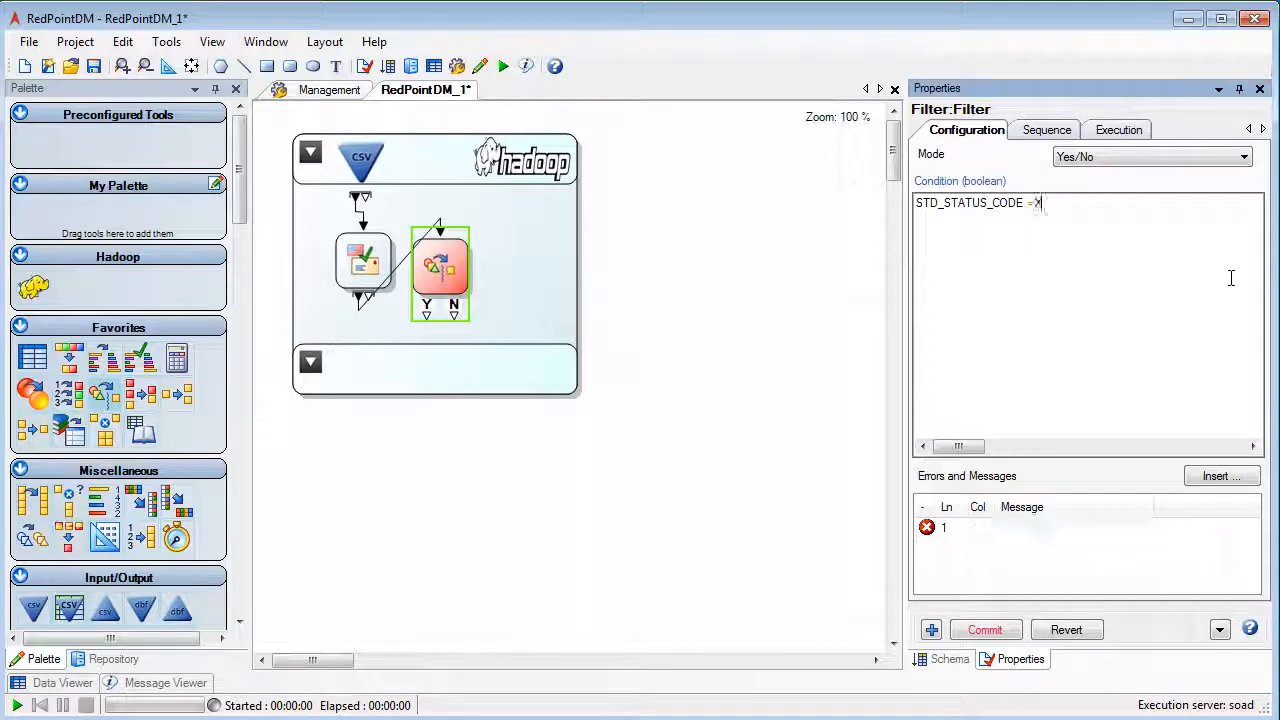
key(BackSpace)
key(BackSpace)
click(420, 335)
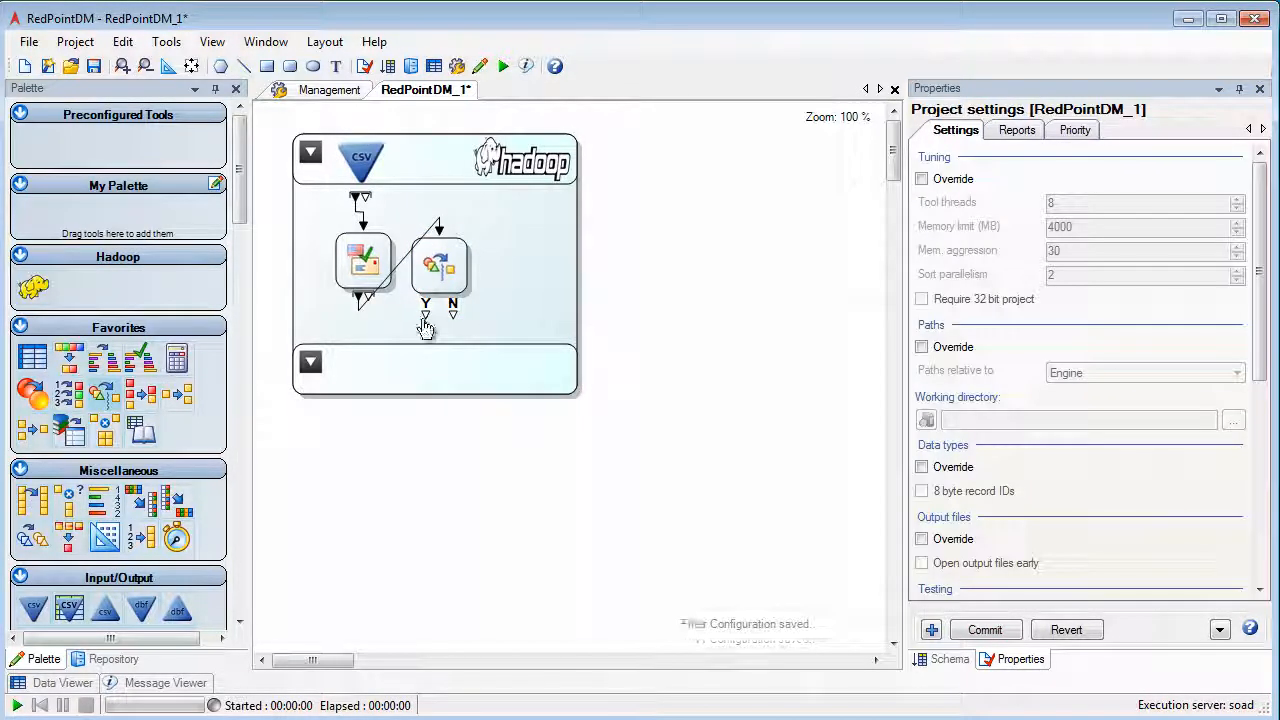
Add an output connector to the Hadoop section and connect the Filter's Y output to it.
drag(426, 317, 313, 360)
click(313, 361)
drag(427, 317, 379, 361)
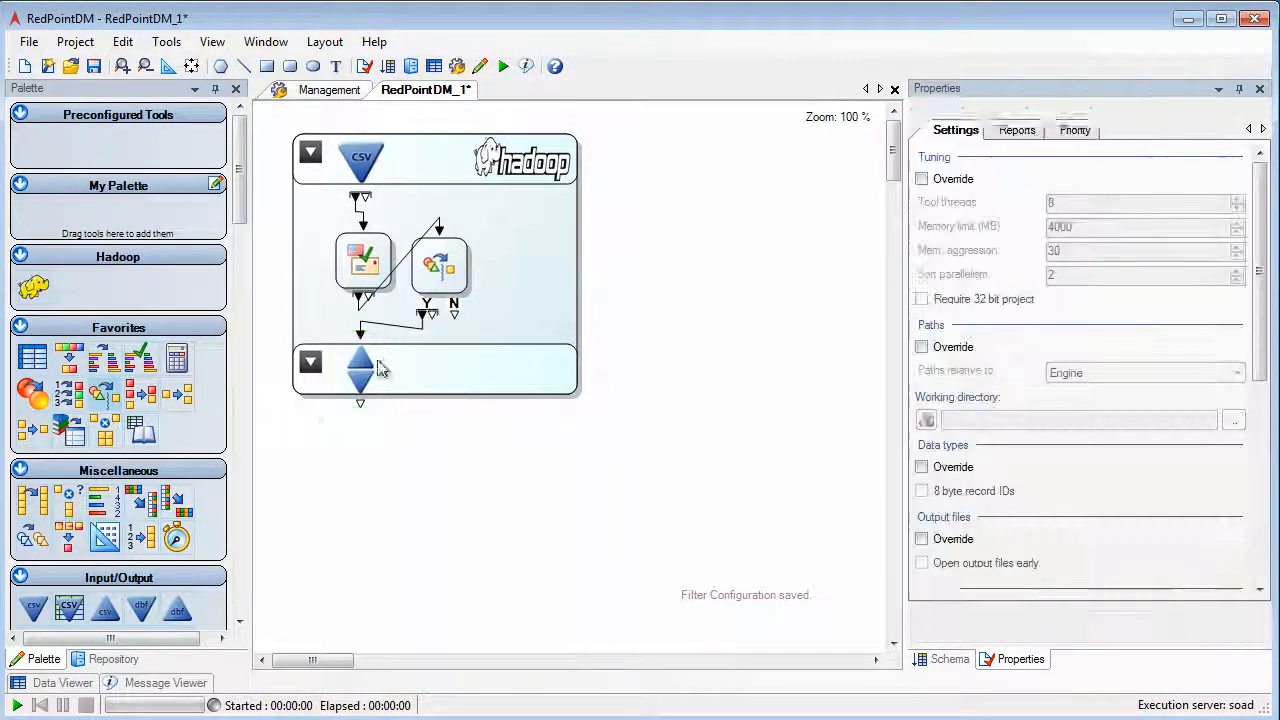
Place a Data Viewer below the Hadoop section, connect the section's output to it, and shift the Filter slightly.
drag(34, 362, 370, 468)
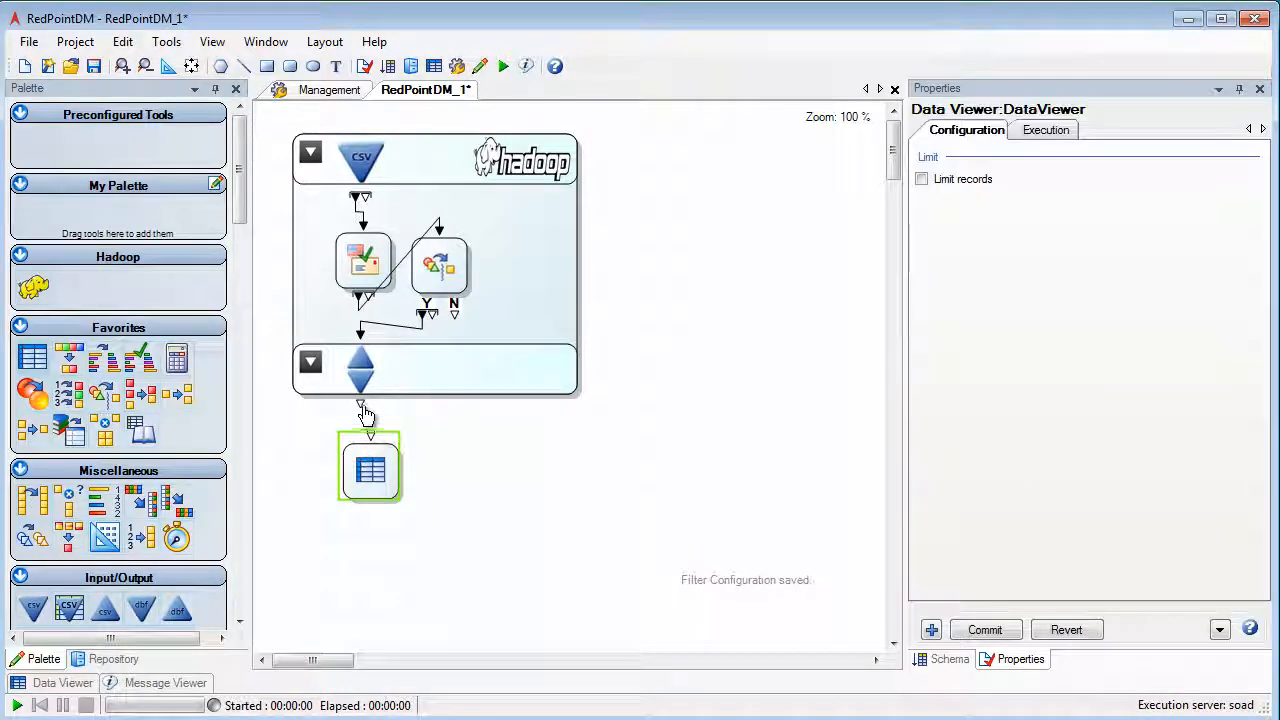
drag(361, 405, 369, 430)
click(473, 448)
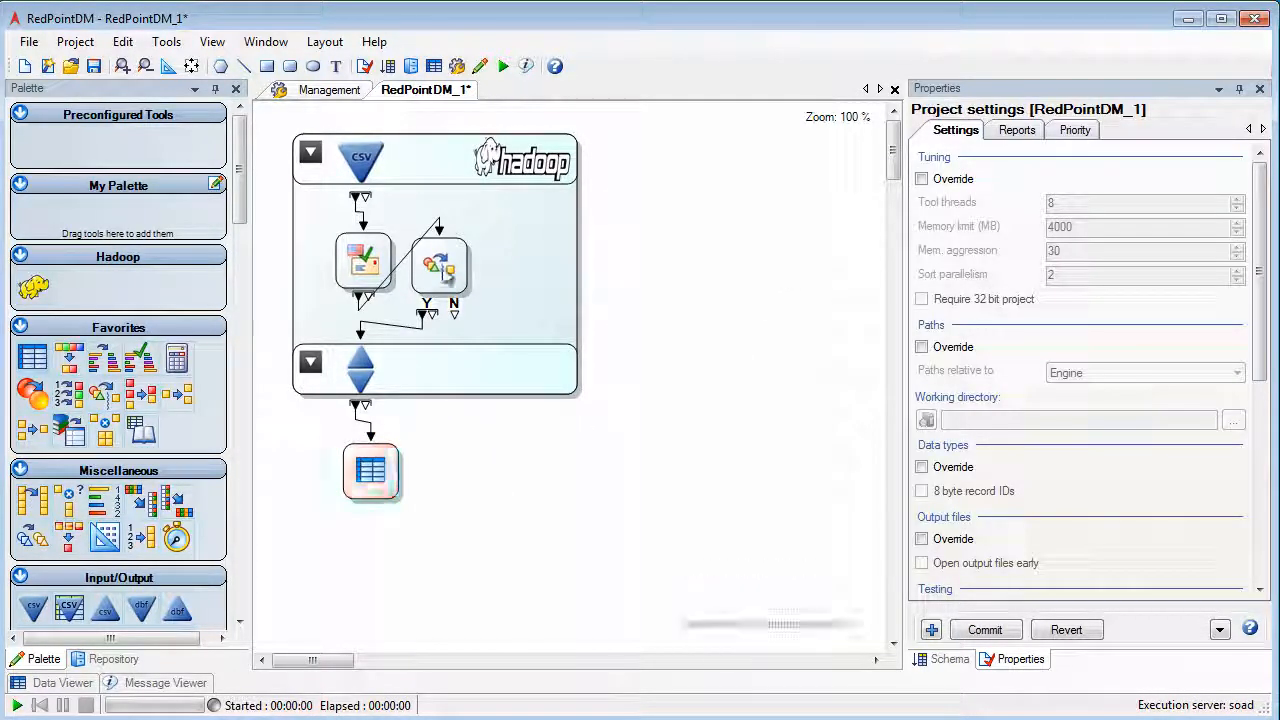
drag(440, 266, 450, 272)
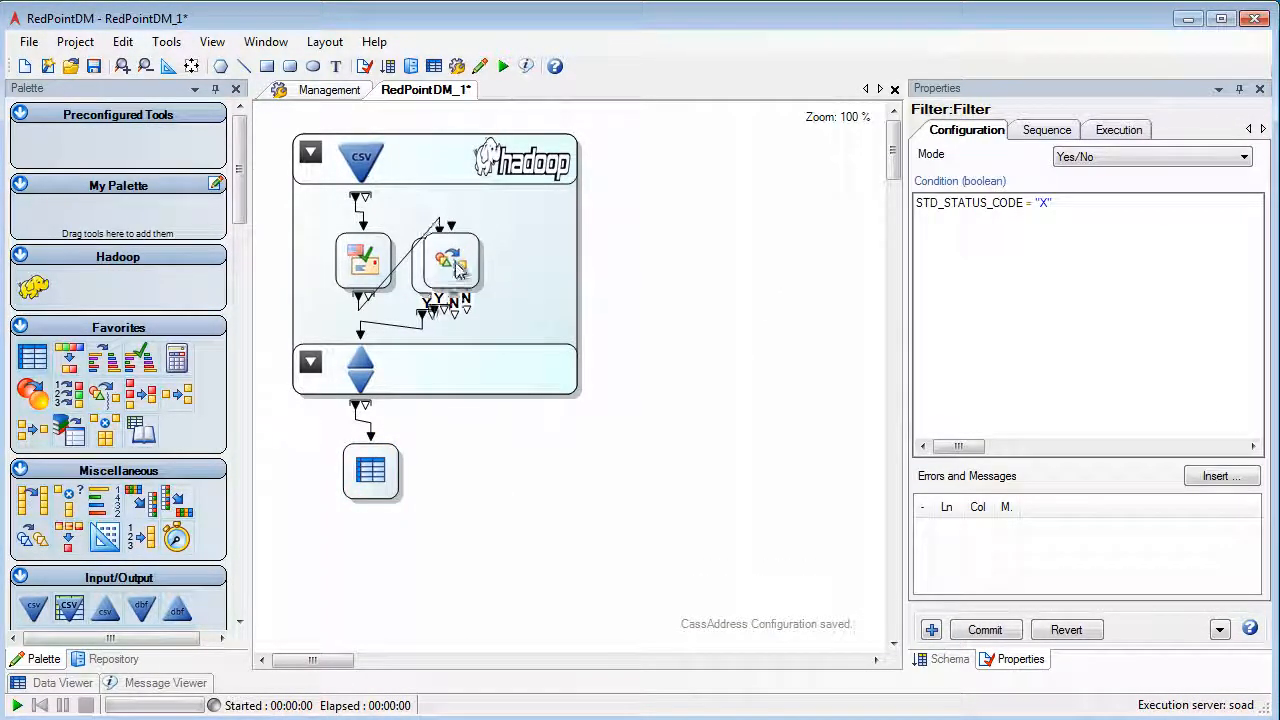
Set the CSV input's parallel splitting to Partition with ZIP as the partition field and Segment as the partition type.
click(363, 168)
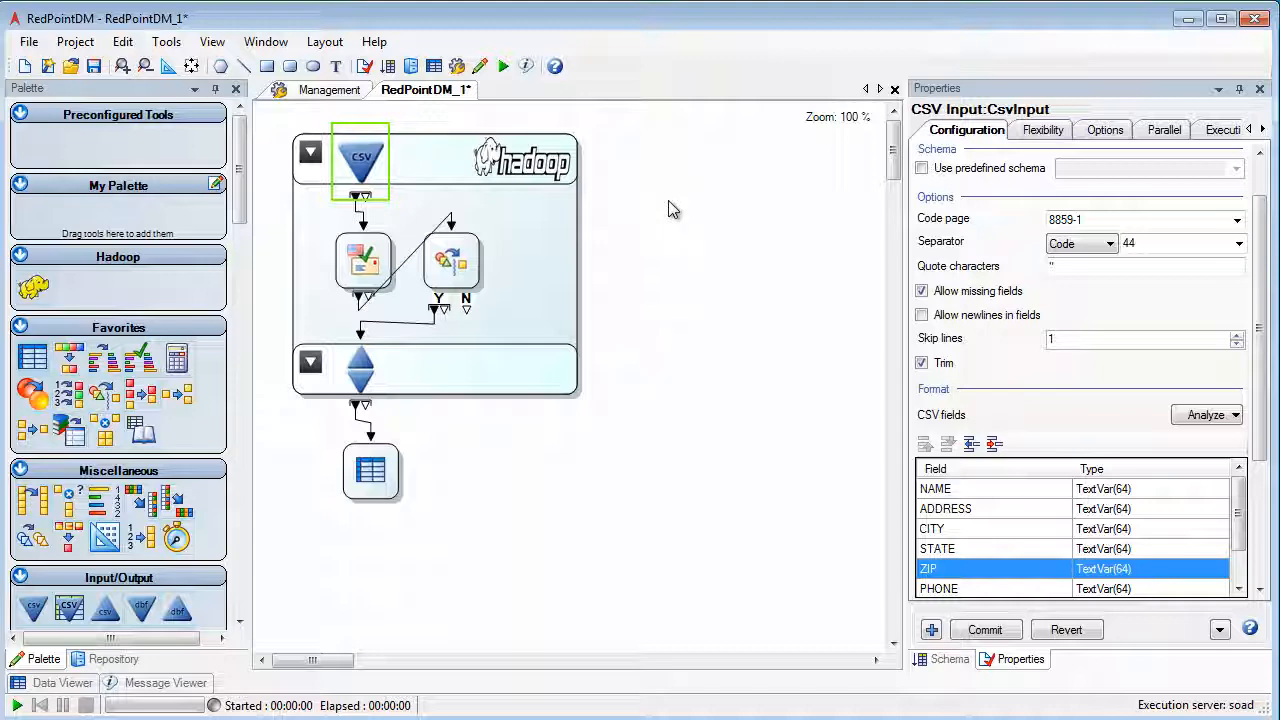
click(1164, 130)
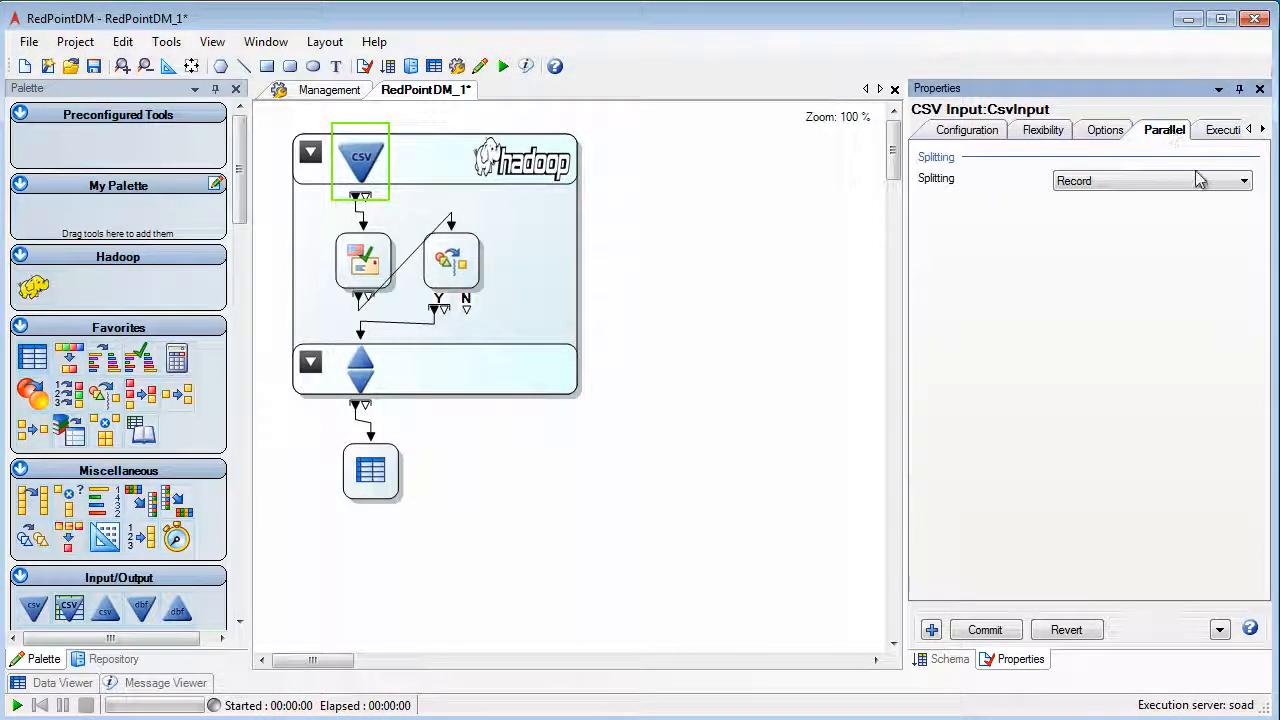
click(1200, 180)
click(1111, 240)
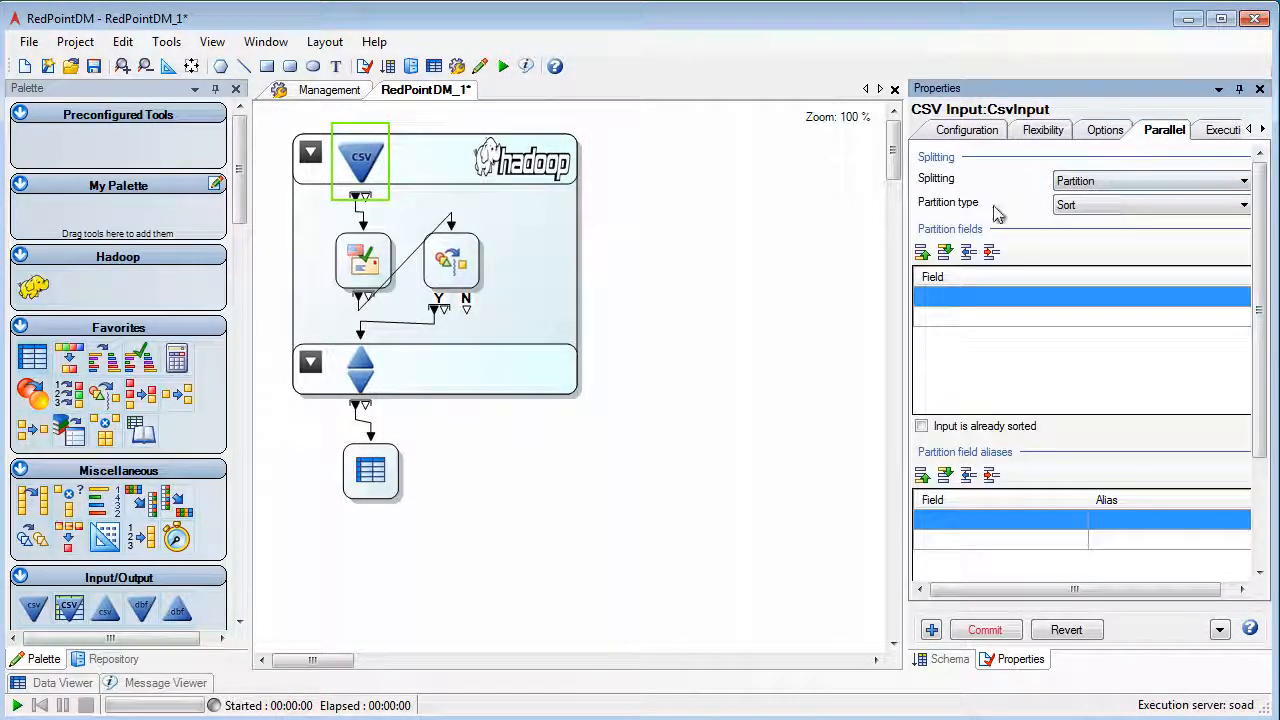
click(963, 297)
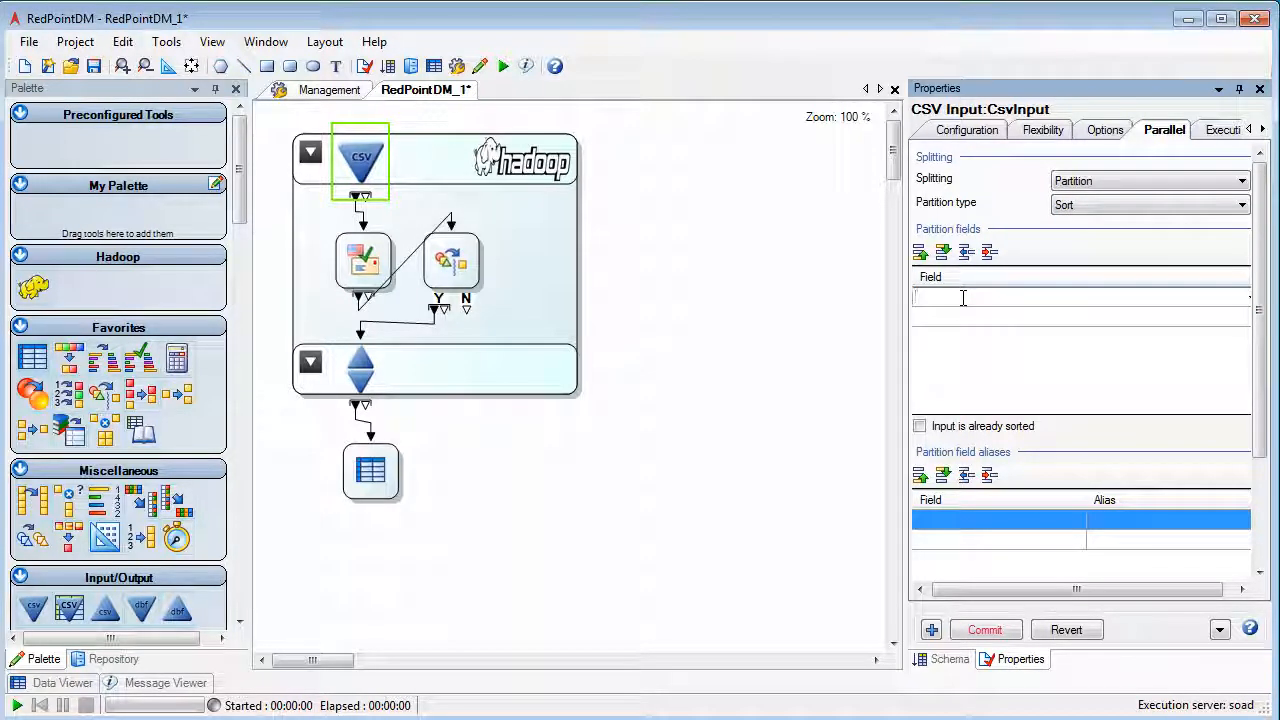
text(ZIP)
click(1120, 205)
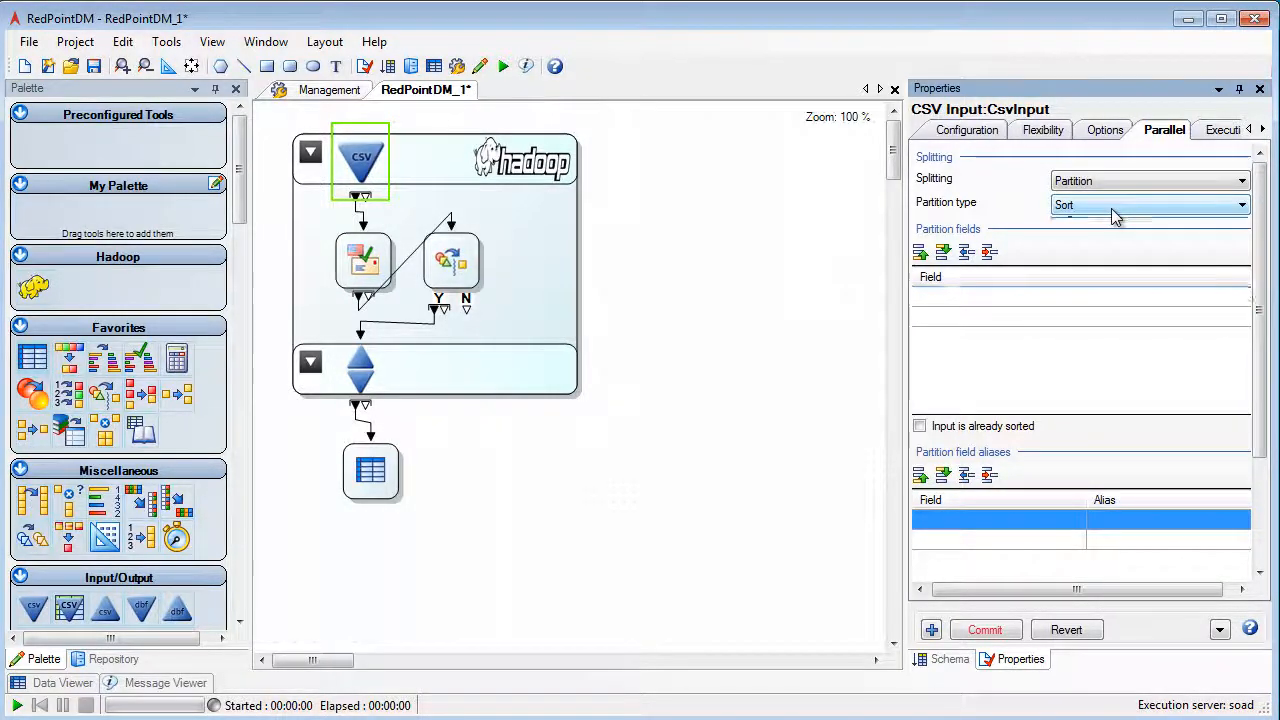
click(1088, 237)
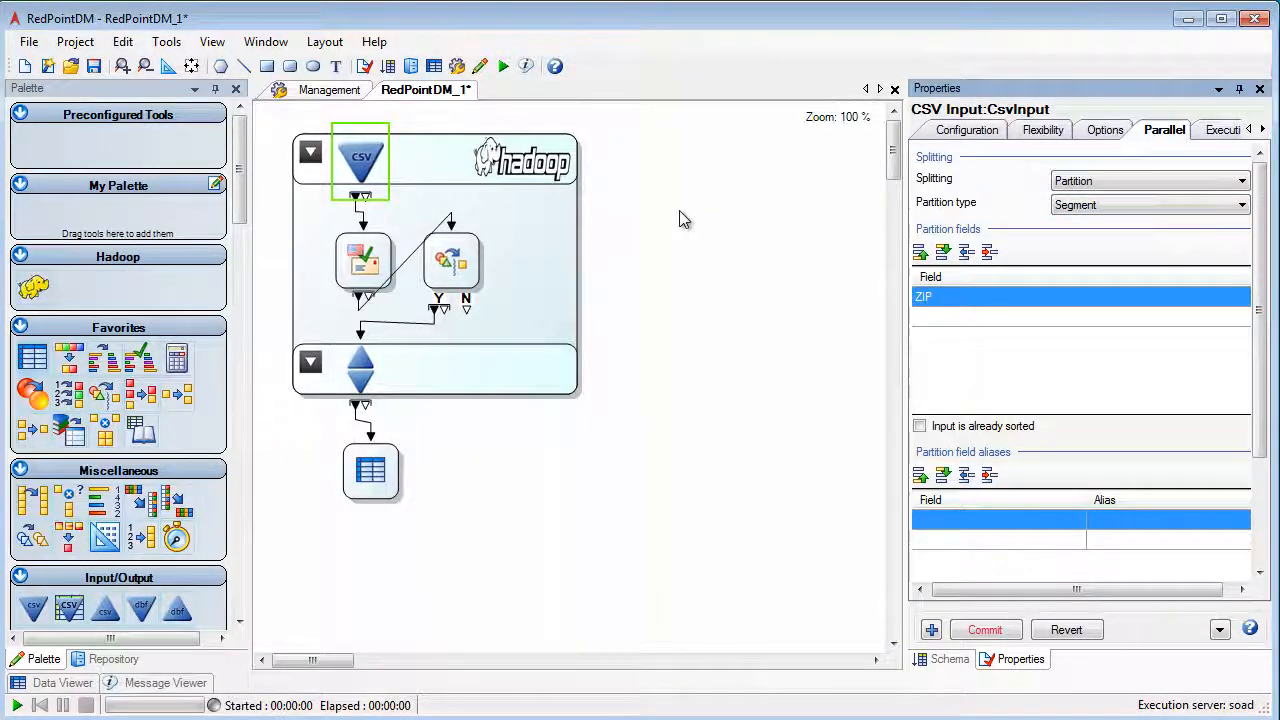
Run the project and inspect its projects running on the soad execution server in Management.
key(F5)
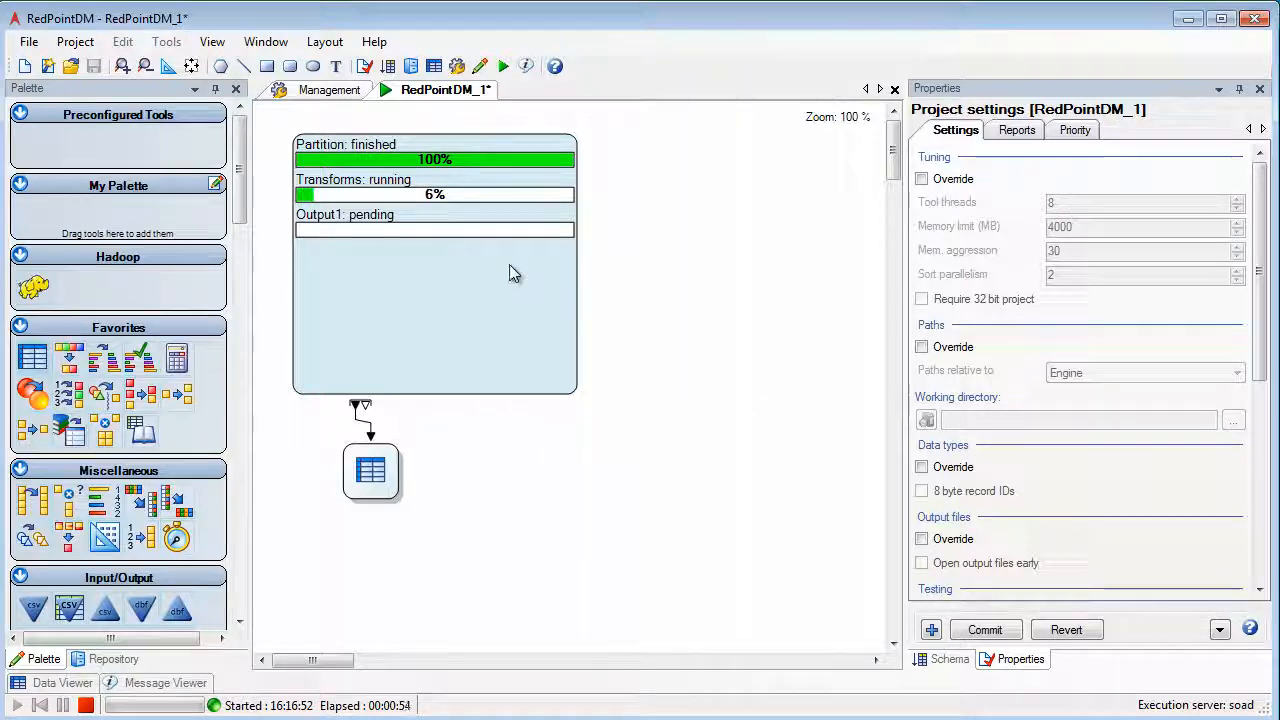
click(324, 92)
click(378, 198)
click(491, 522)
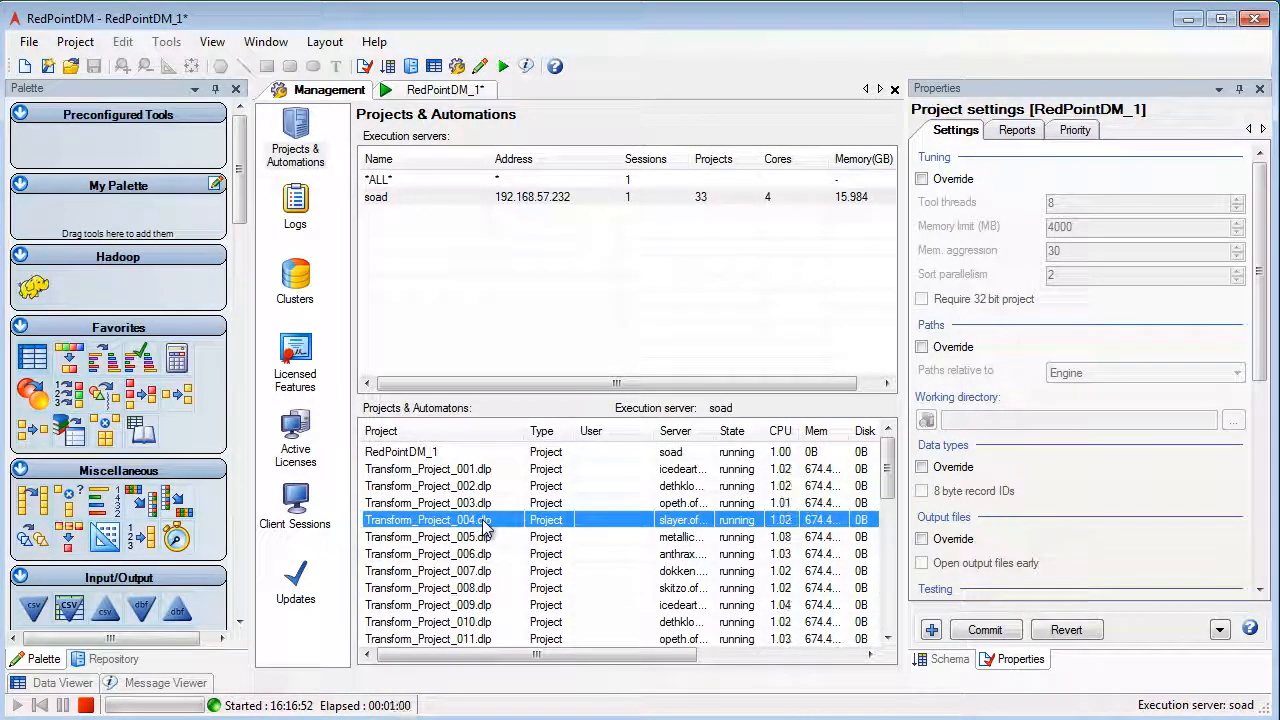
Attach to the running Transform_Project_006.dlp in view mode to inspect it, and return to the main project.
click(485, 556)
right_click(485, 567)
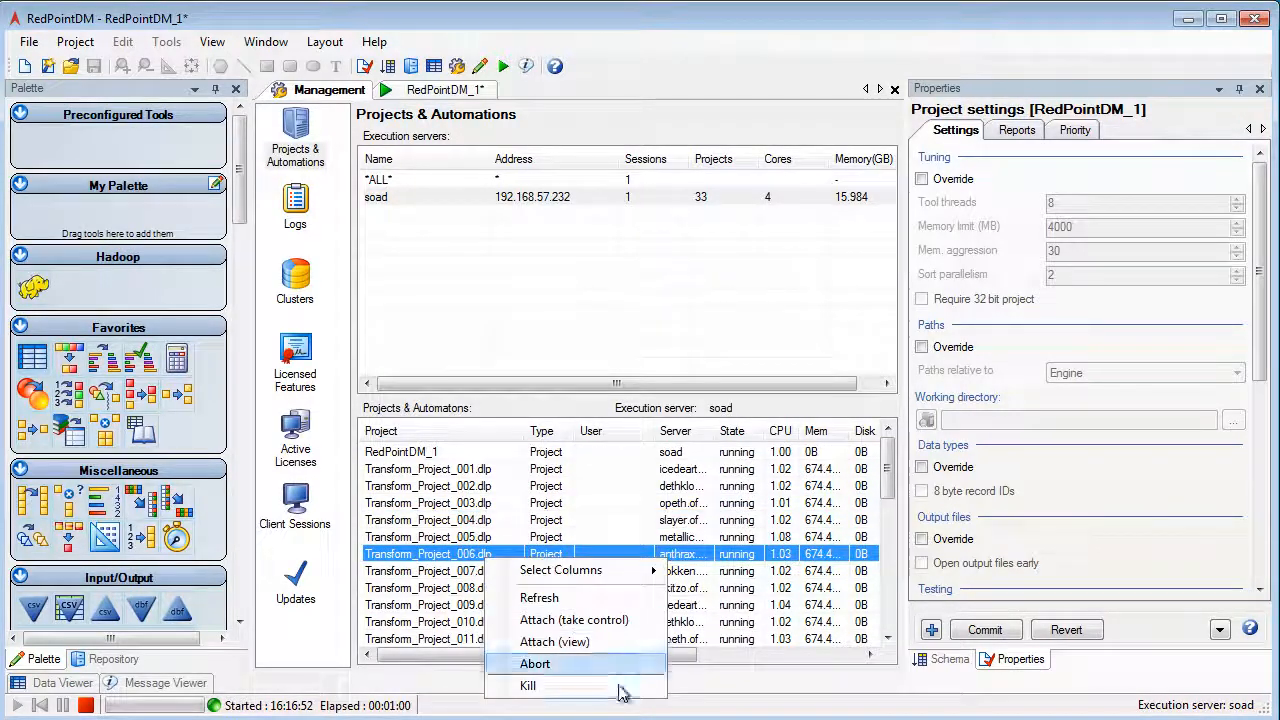
click(575, 644)
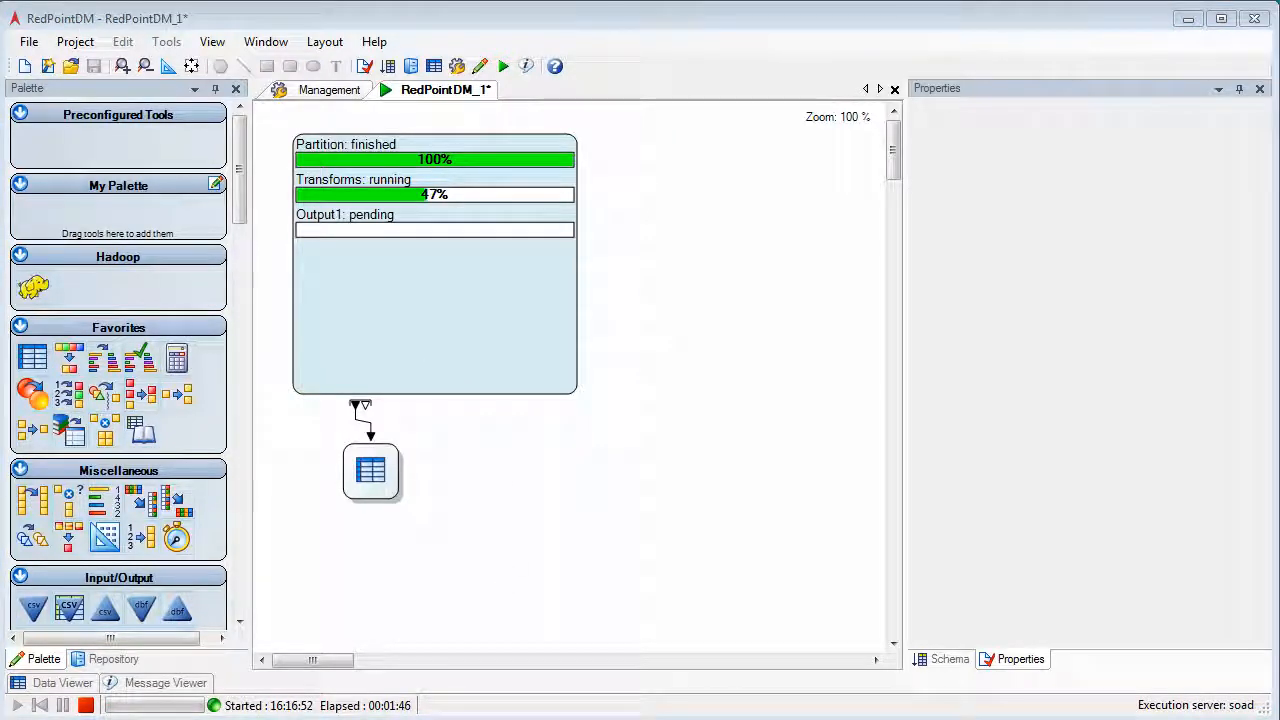
key(alt+Tab)
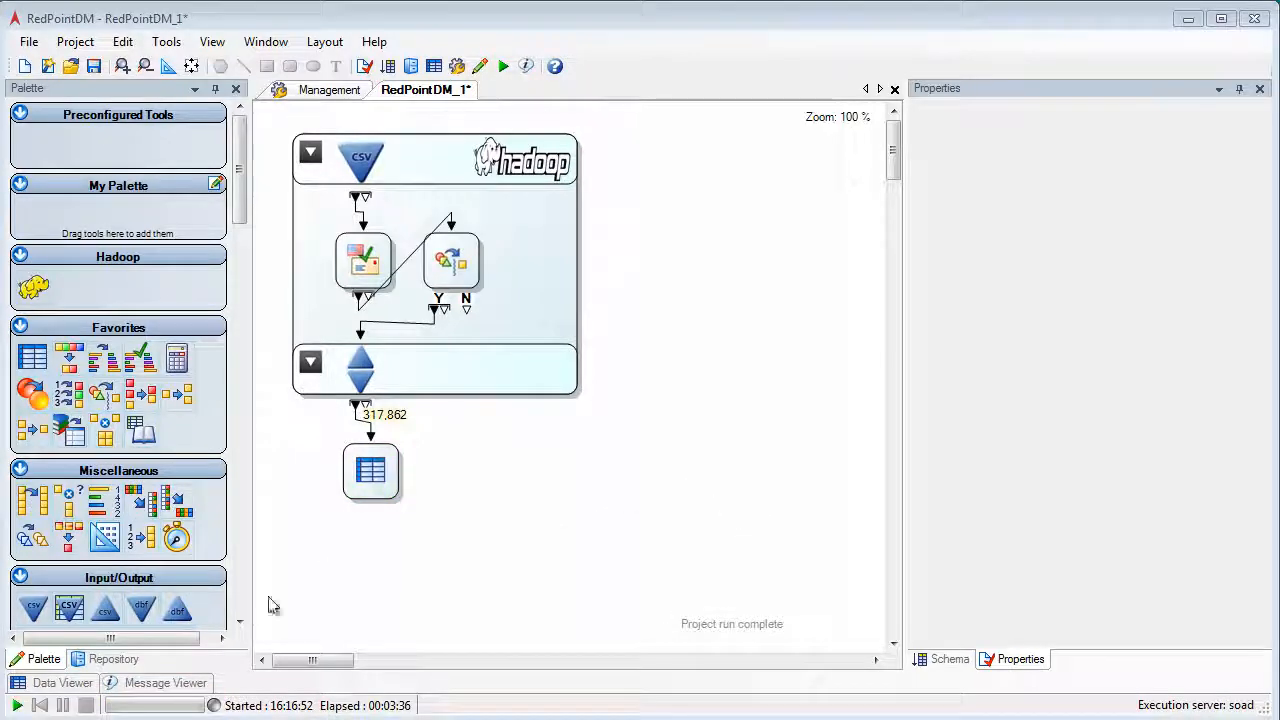
Examine the filtered address results in the Data Viewer, fitting the columns and checking the standardized address and status code fields.
click(64, 682)
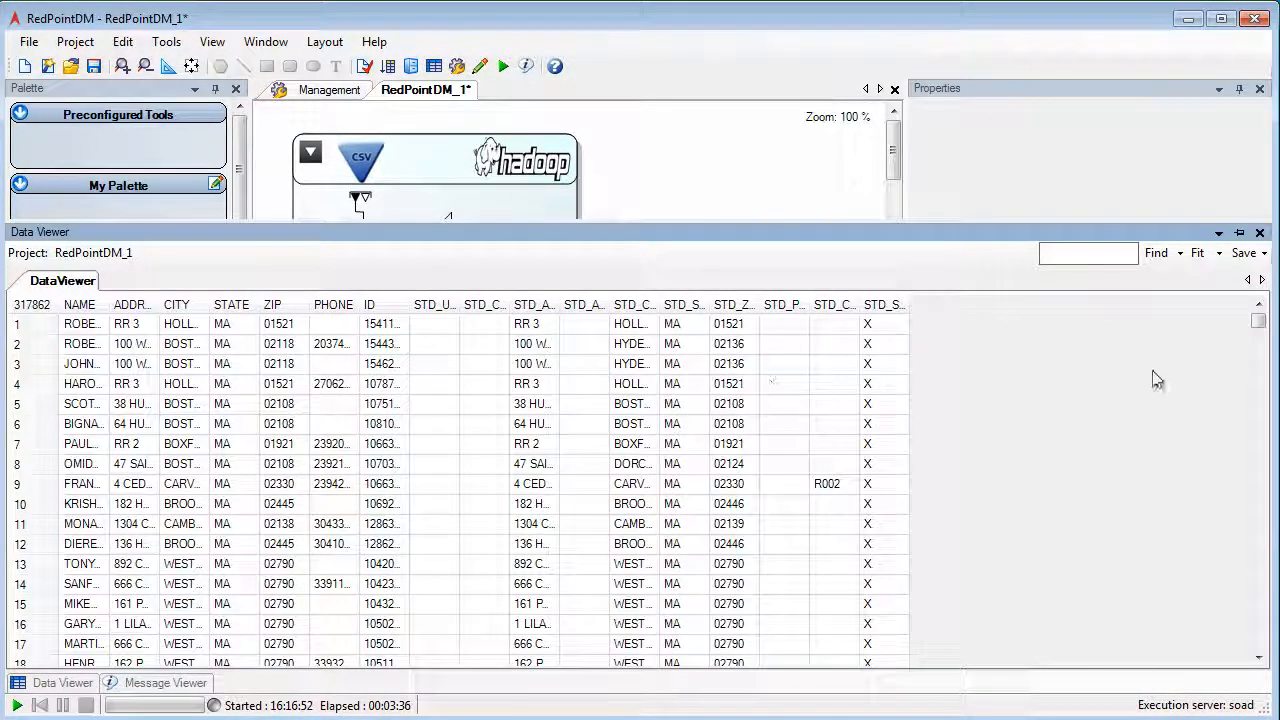
drag(1258, 322, 1265, 380)
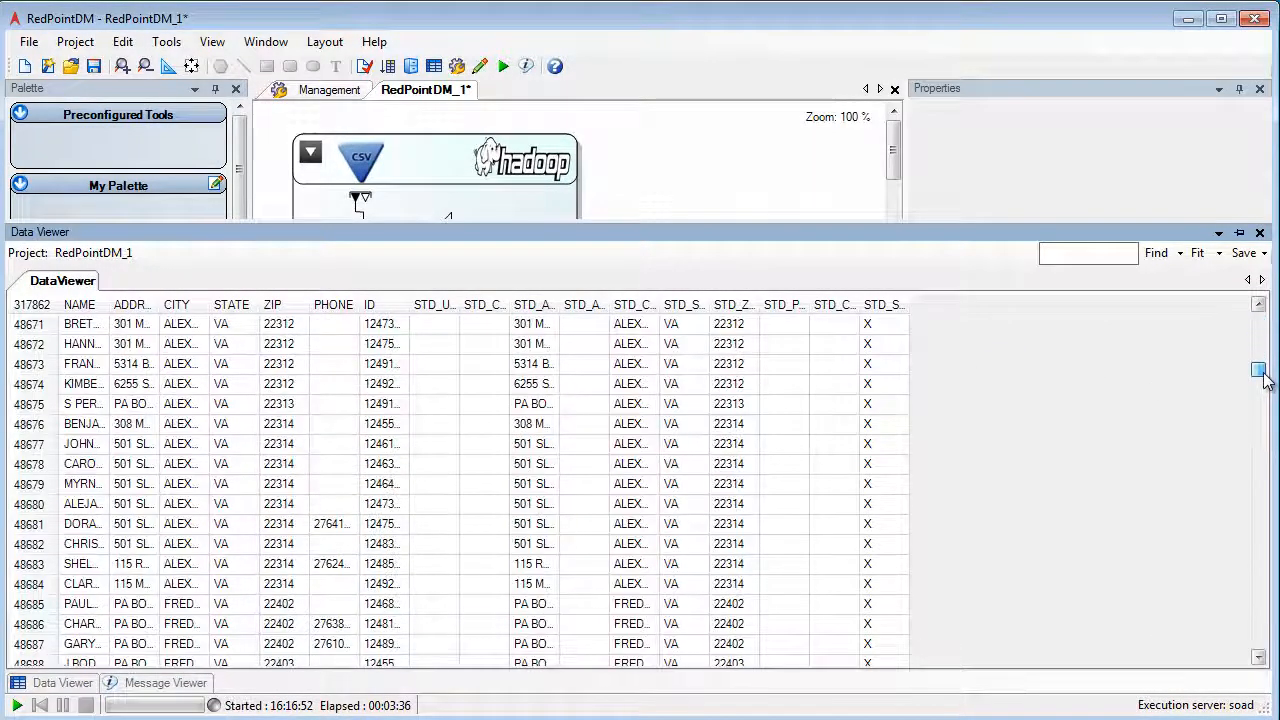
click(1197, 252)
drag(830, 665, 1096, 662)
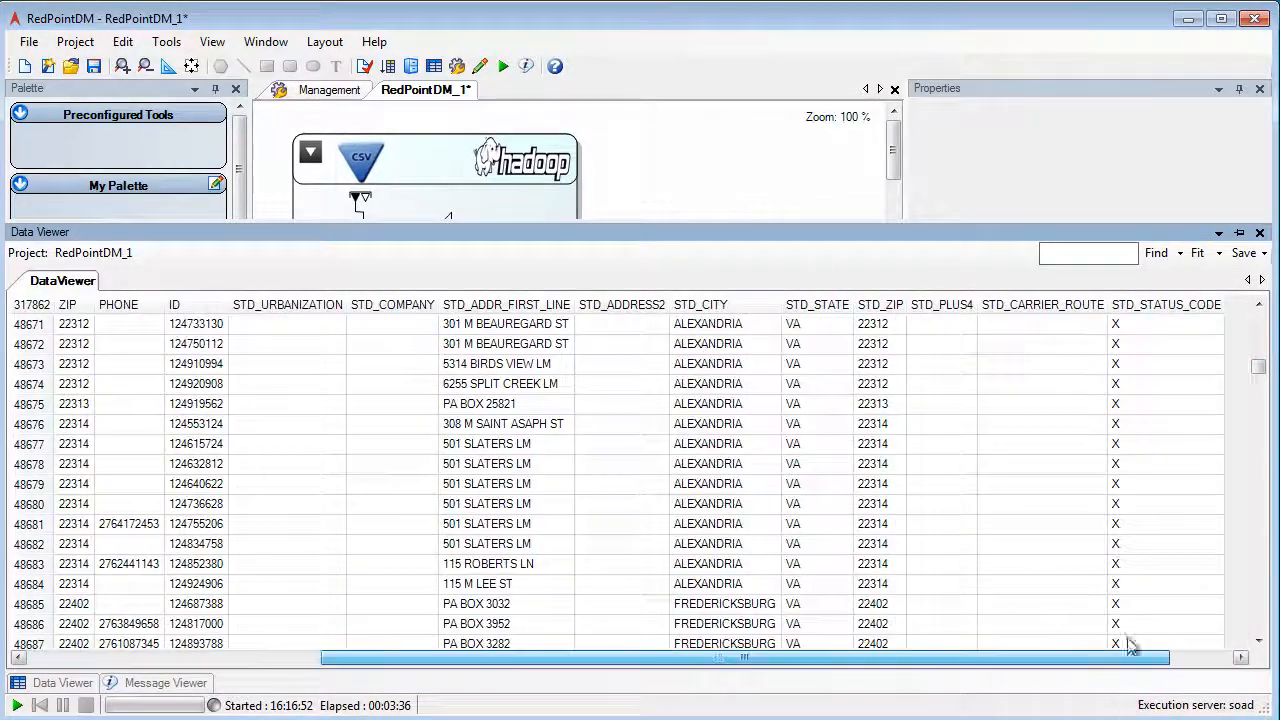
drag(1260, 370, 1266, 281)
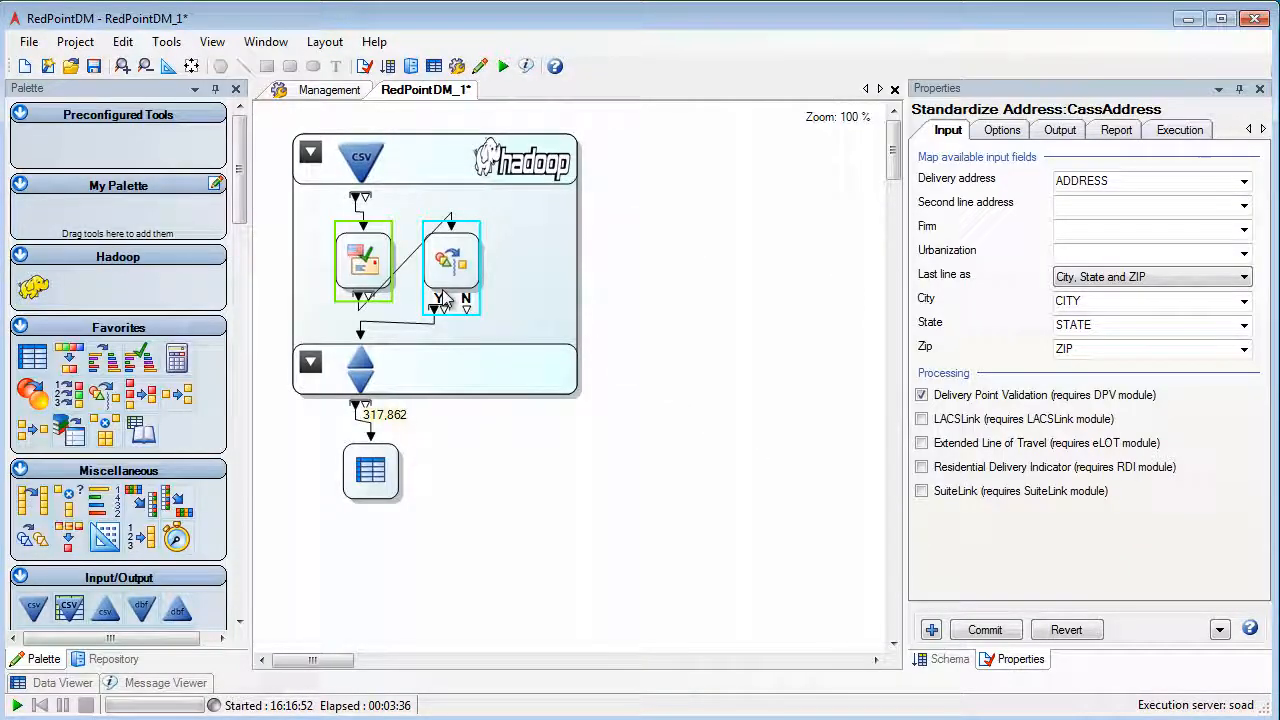
Replace the Standardize Address and Filter tools in the Hadoop section with a Name Parse tool connected to the CSV input.
key(Delete)
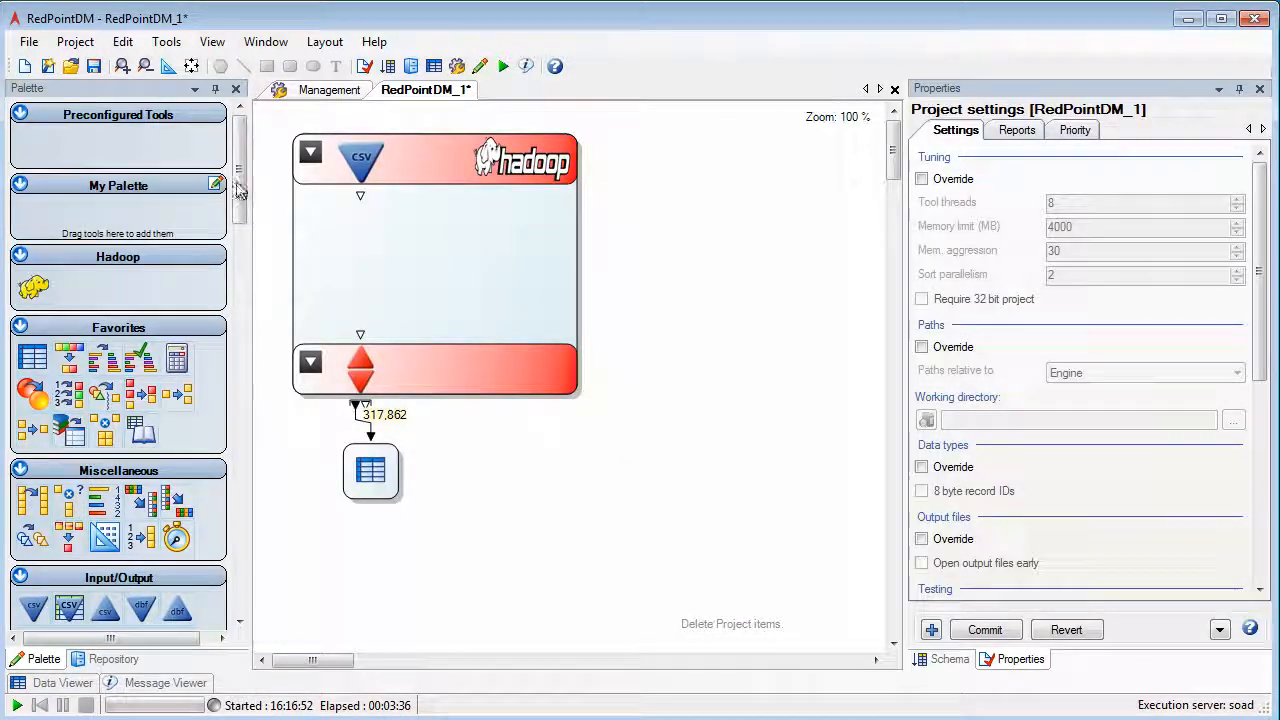
drag(240, 195, 222, 461)
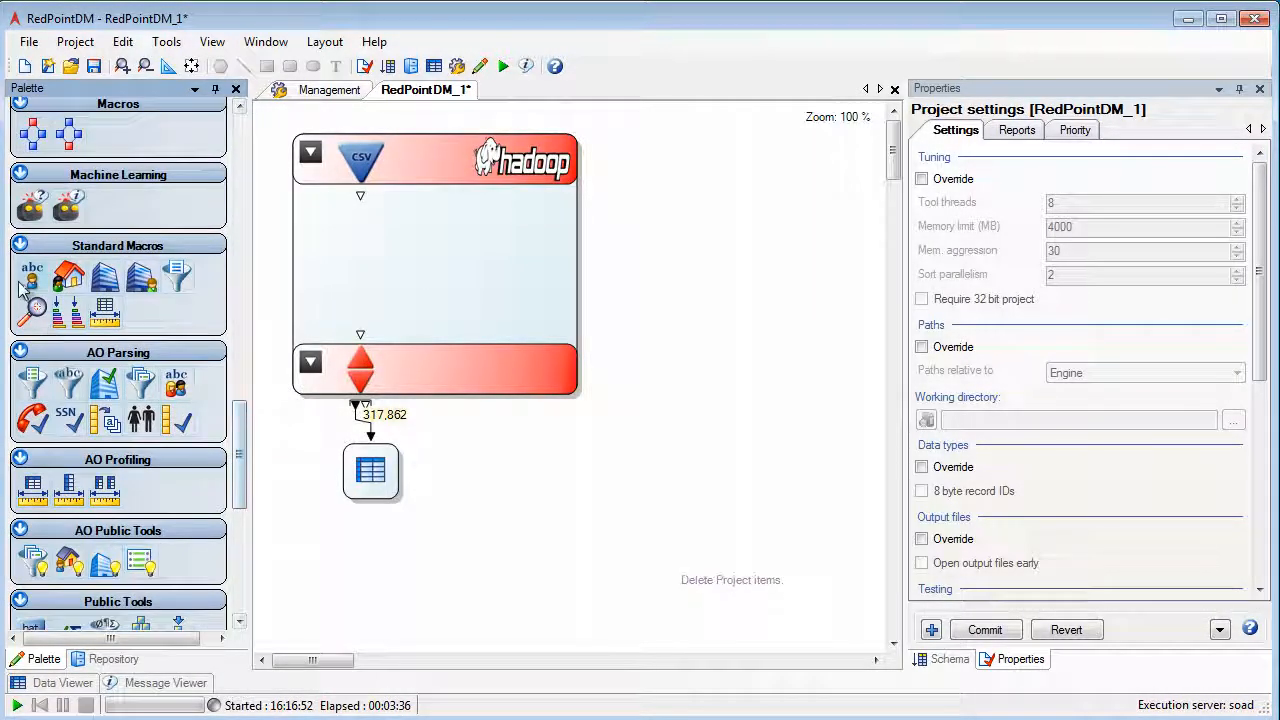
drag(34, 278, 355, 258)
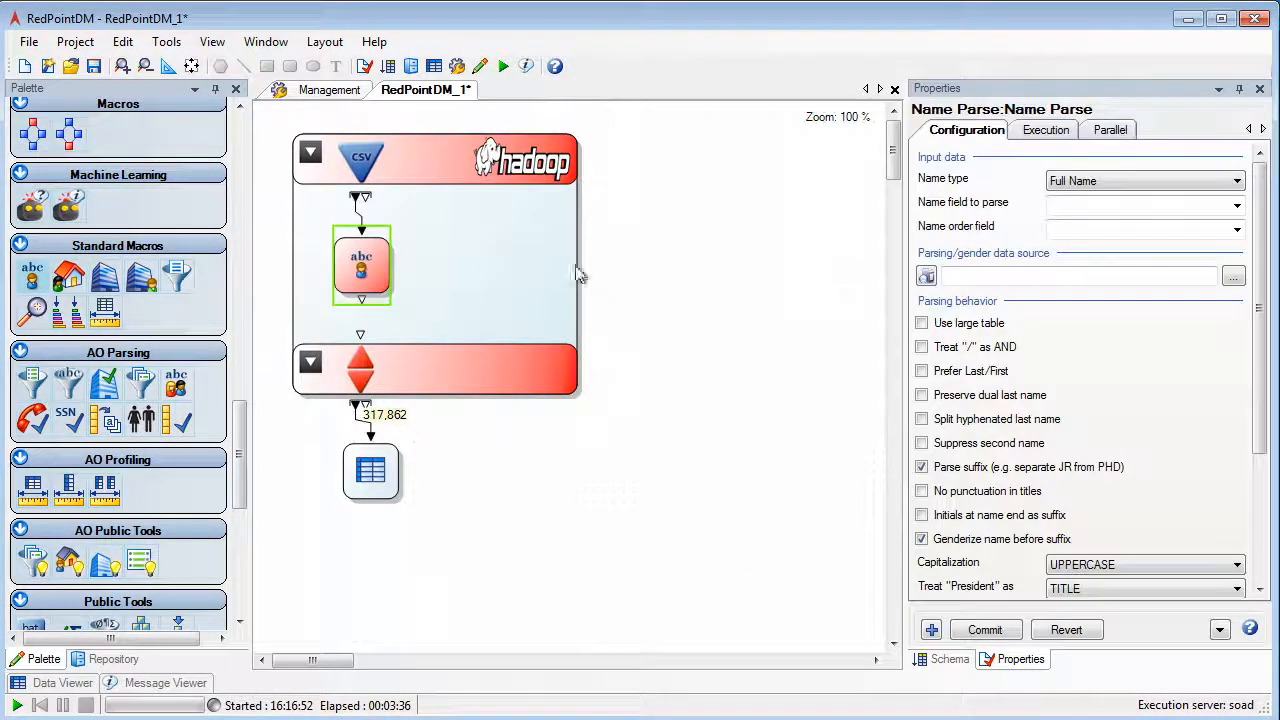
Set NAME as the name field to parse in the Name Parse tool and save its configuration.
click(1237, 204)
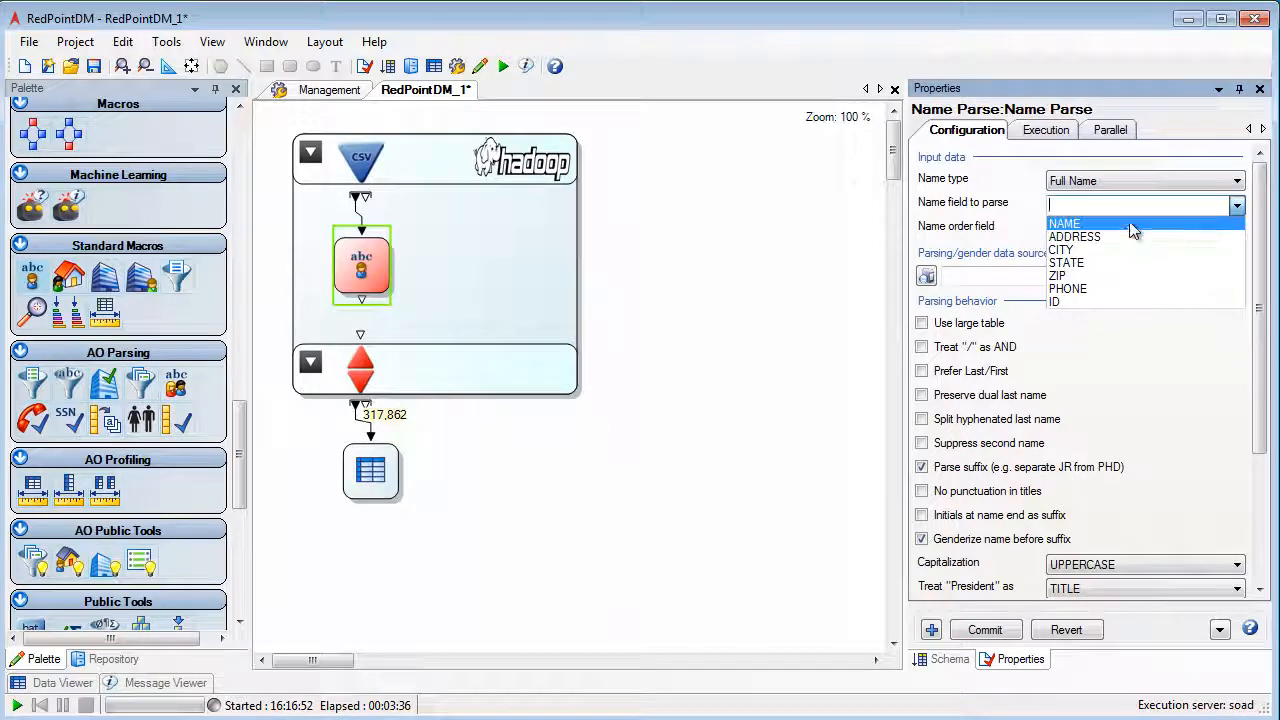
click(1140, 223)
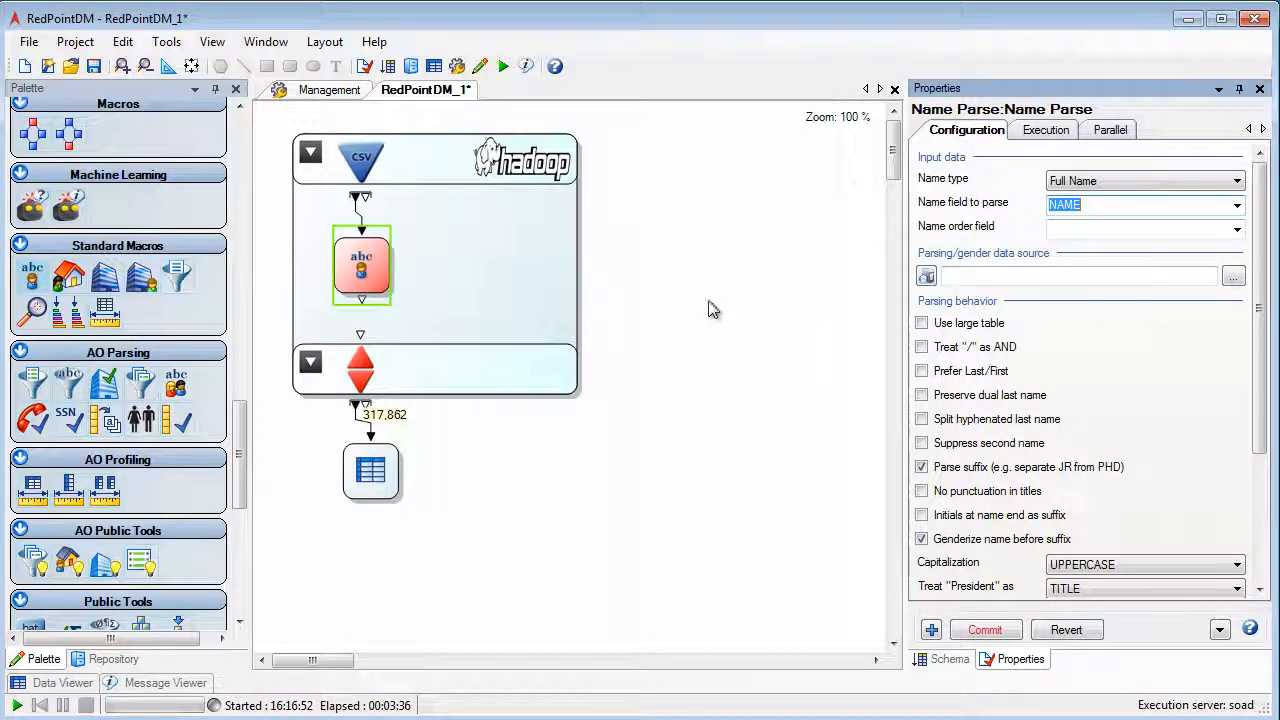
click(745, 260)
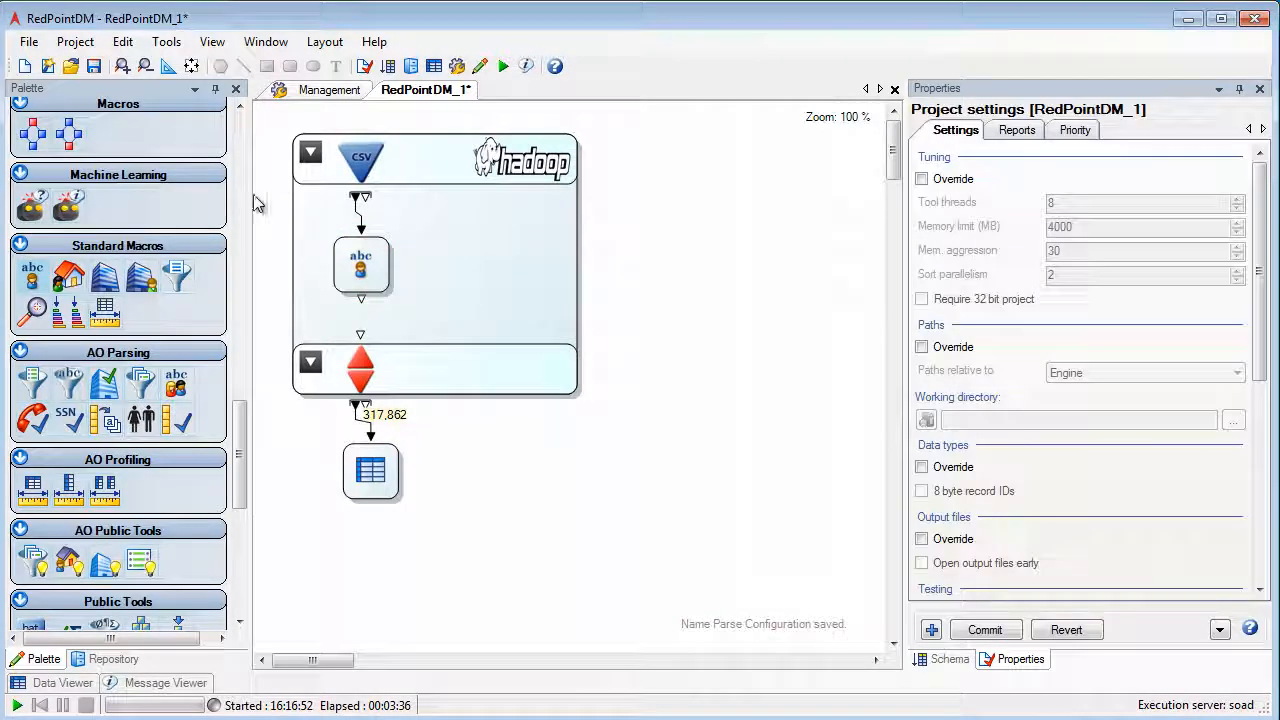
Add a Filter beside Name Parse in the Hadoop section and connect Name Parse's output to it.
scroll(238, 231, up, 10)
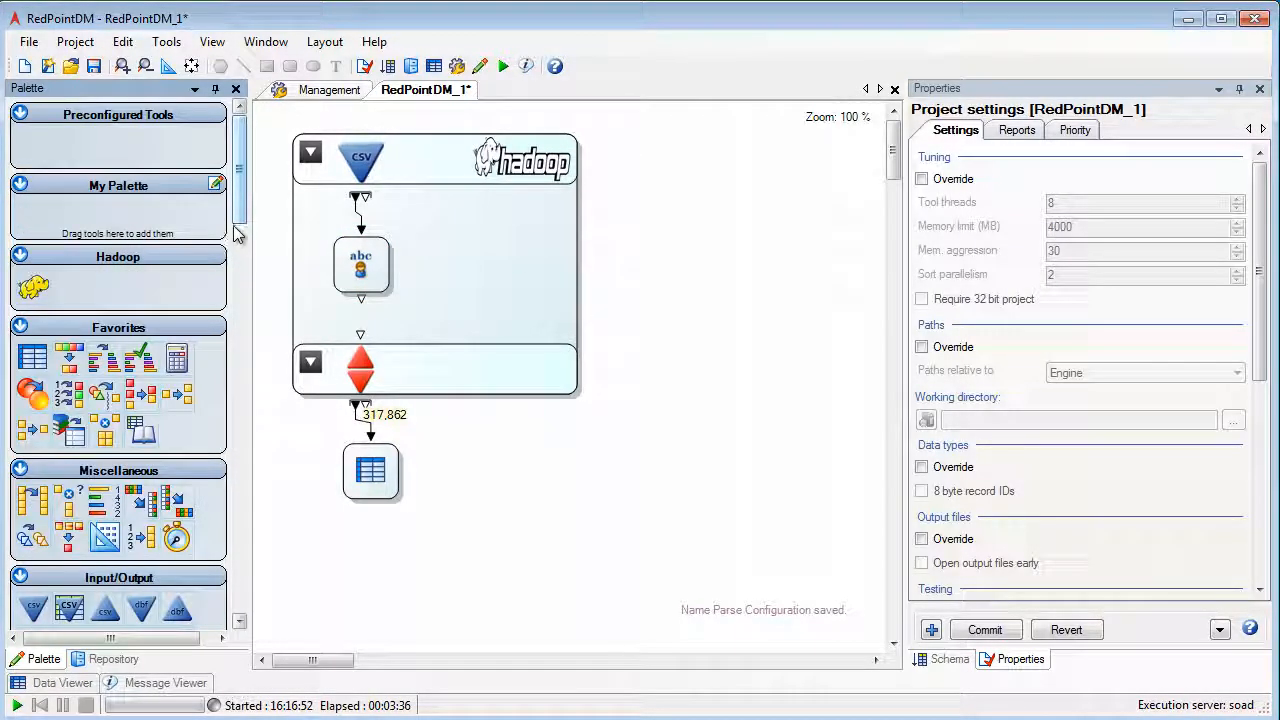
drag(101, 393, 437, 264)
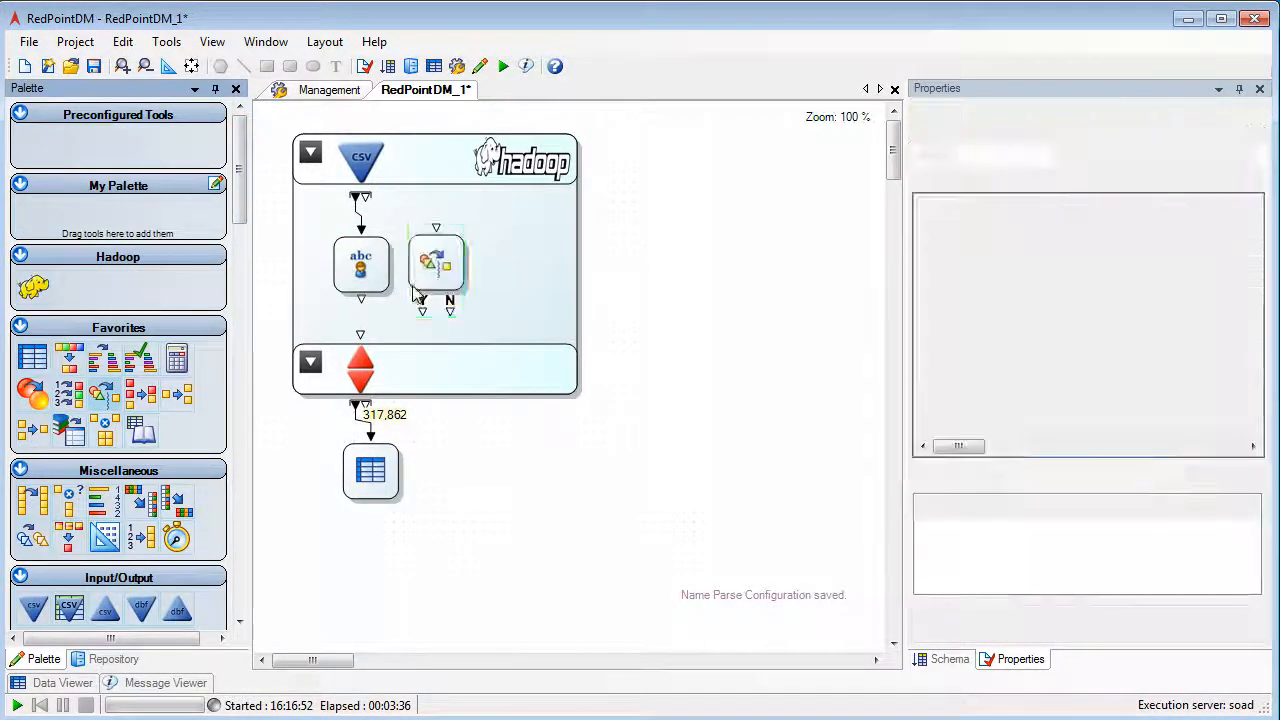
mouse_move(362, 300)
mouse_down()
mouse_move(390, 291)
mouse_move(436, 228)
mouse_up()
Set the Filter condition to OUT_FNAME2 != "" and connect its Y output to the Hadoop section's output connector.
click(1124, 294)
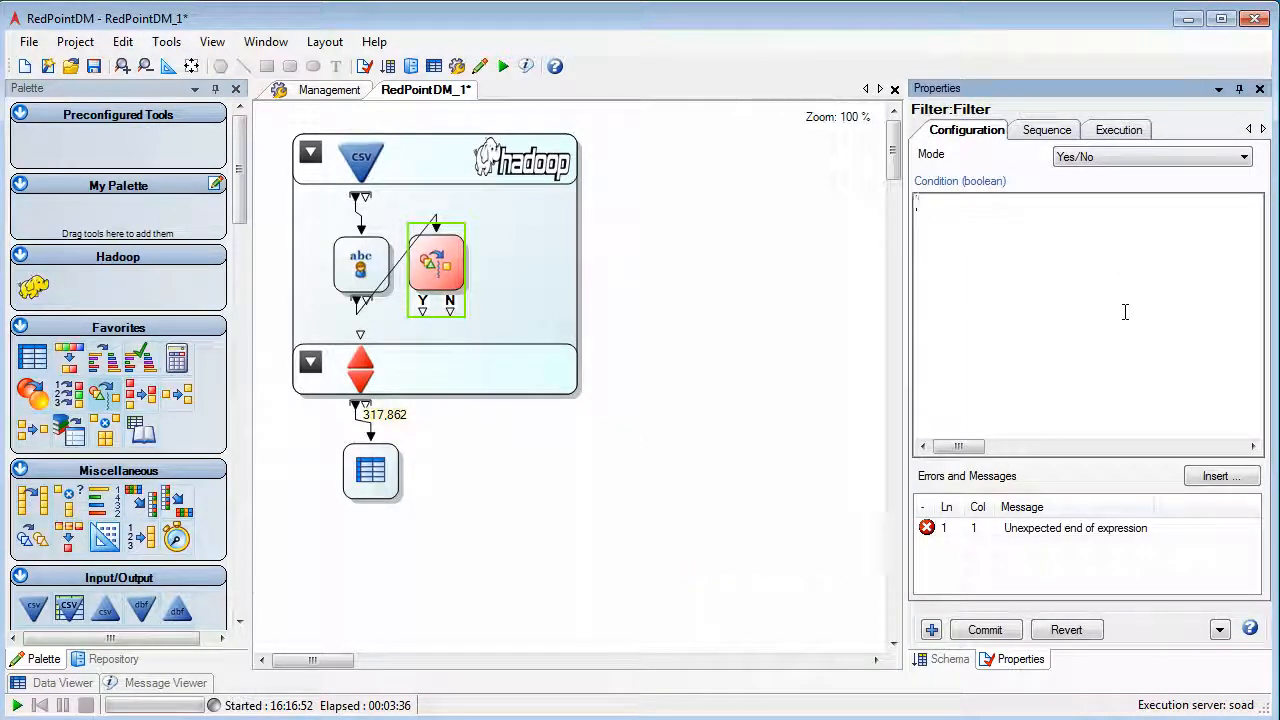
text(OUT)
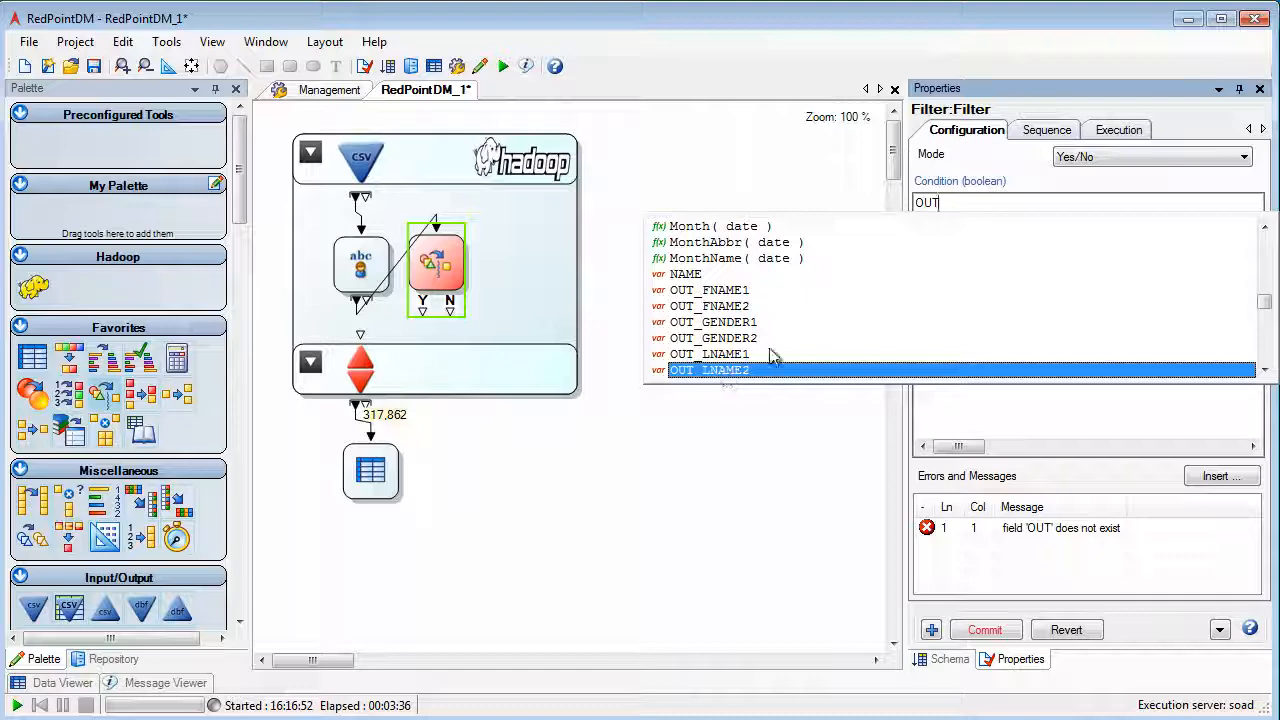
click(738, 306)
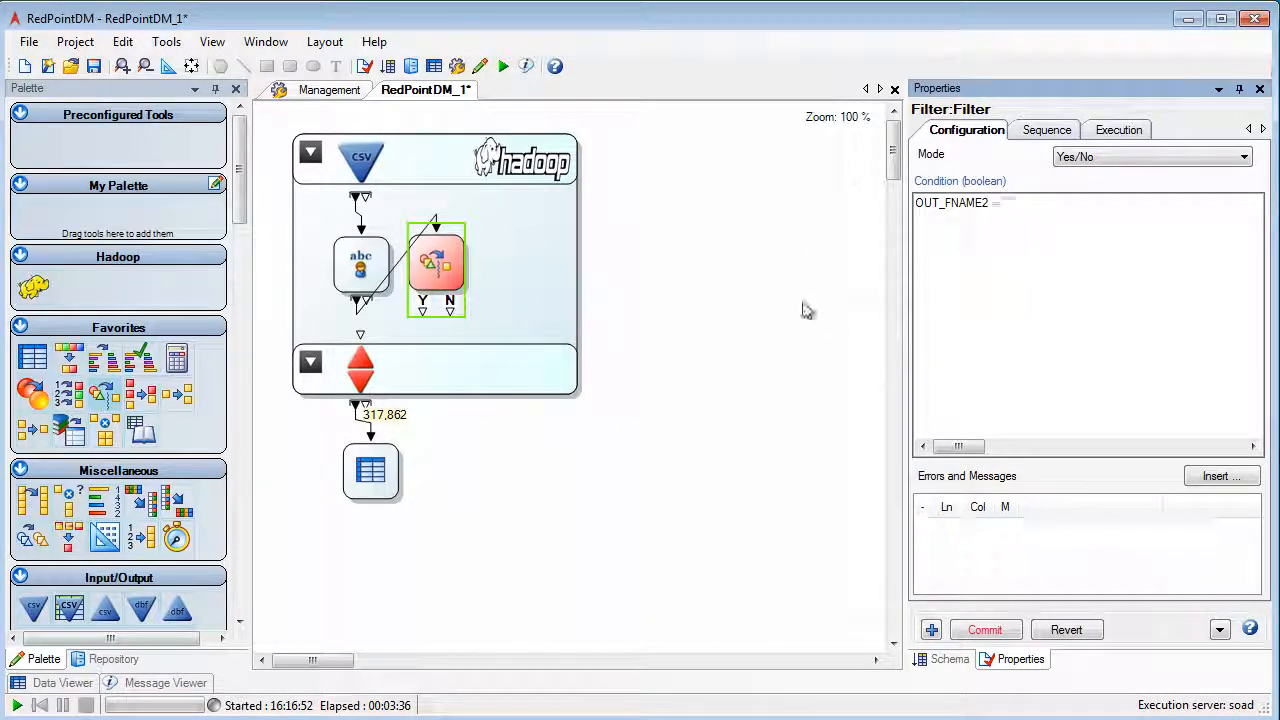
click(803, 310)
drag(421, 310, 360, 340)
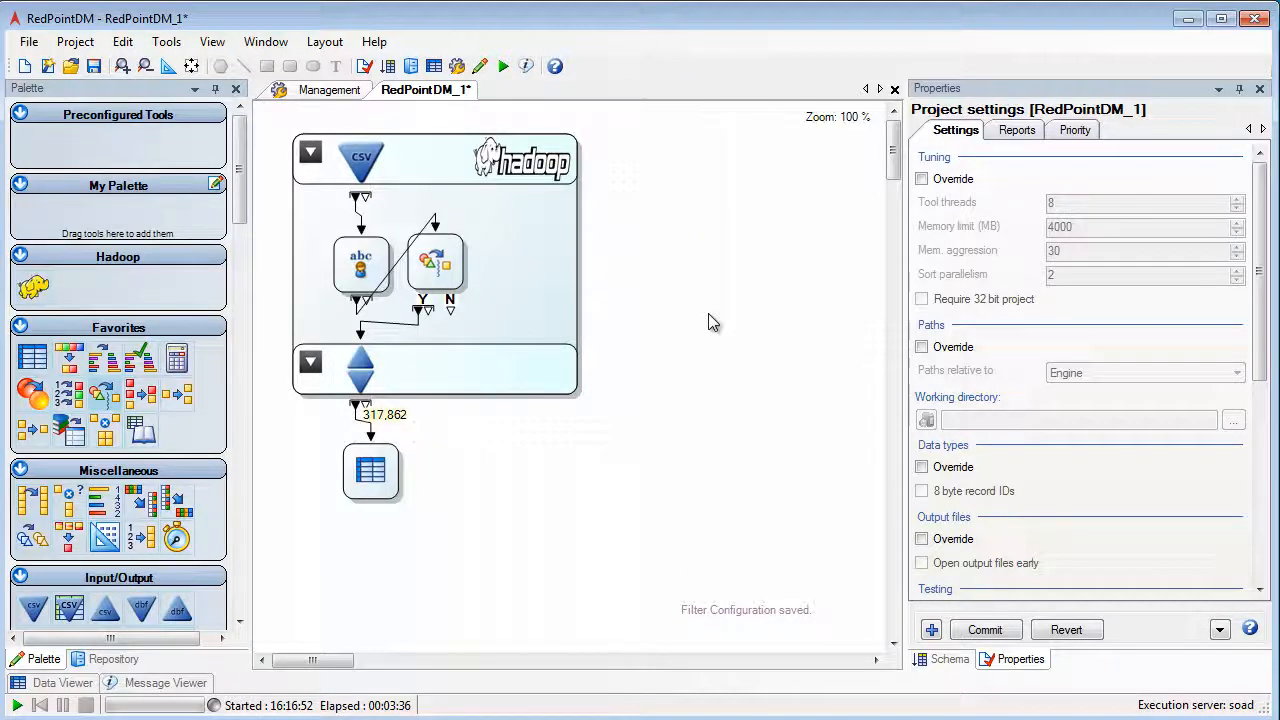
Set the CSV input's parallel splitting to Record and run the project.
click(365, 160)
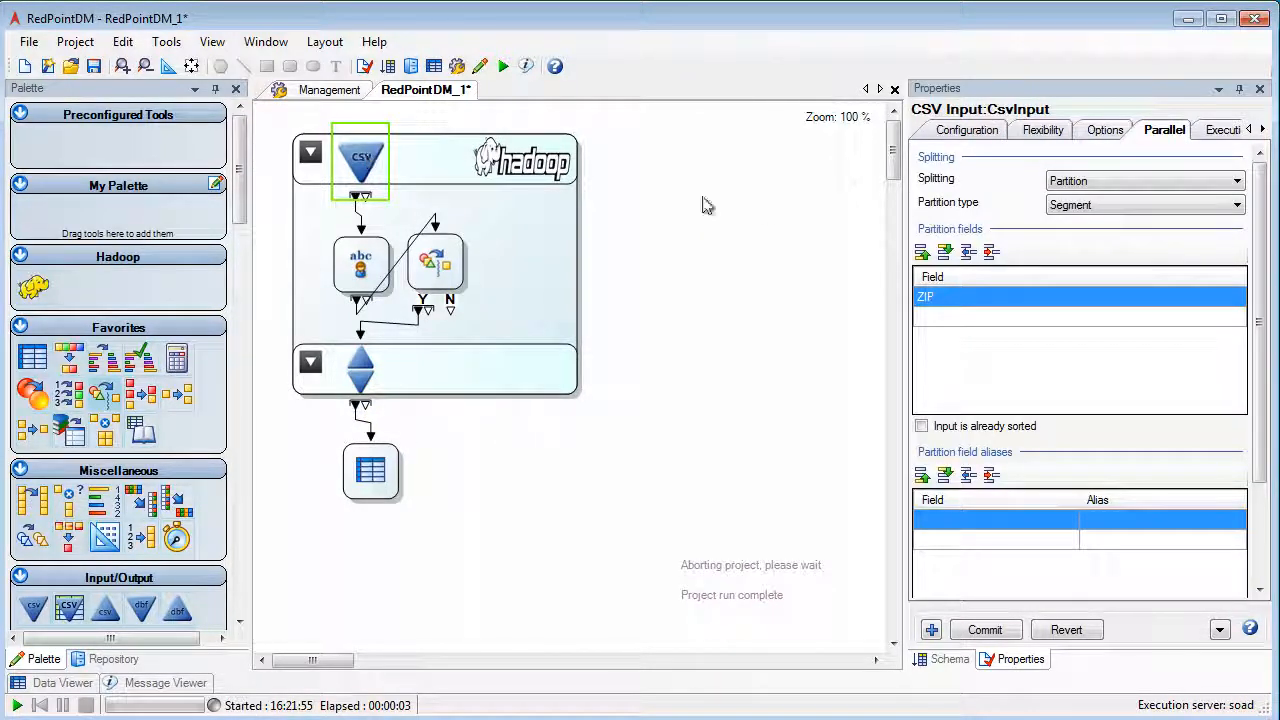
click(1113, 181)
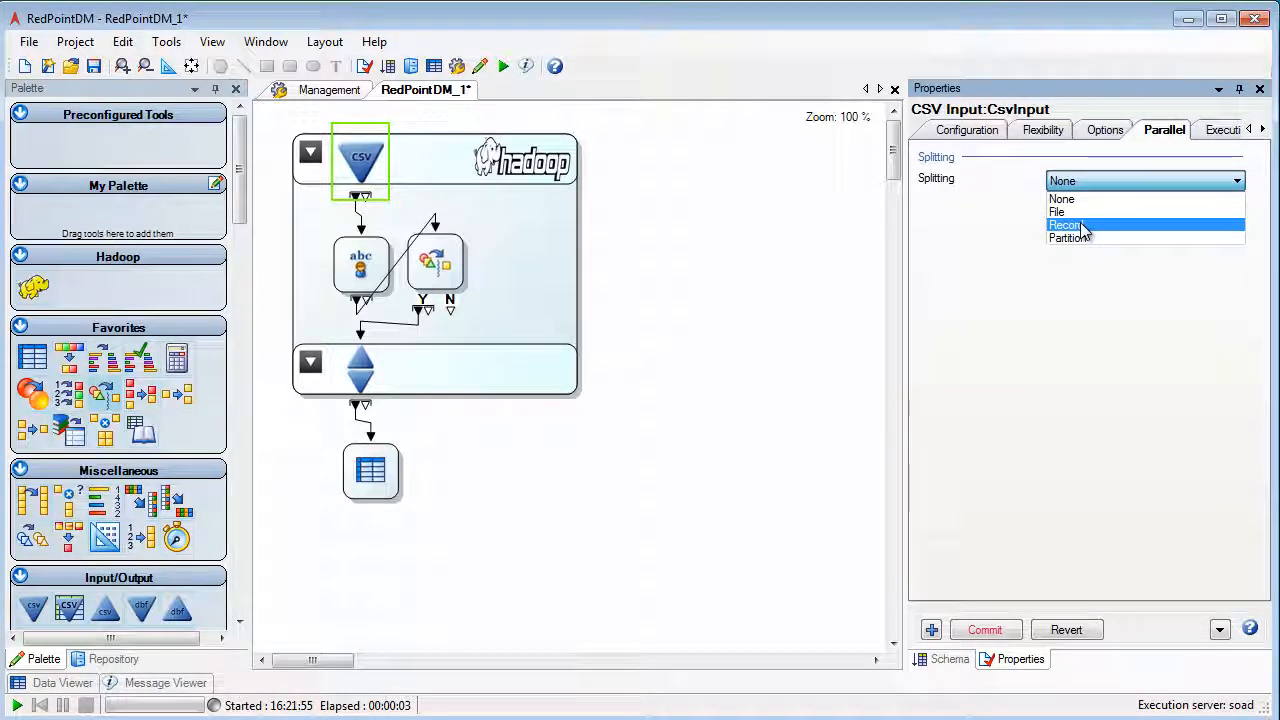
click(1083, 226)
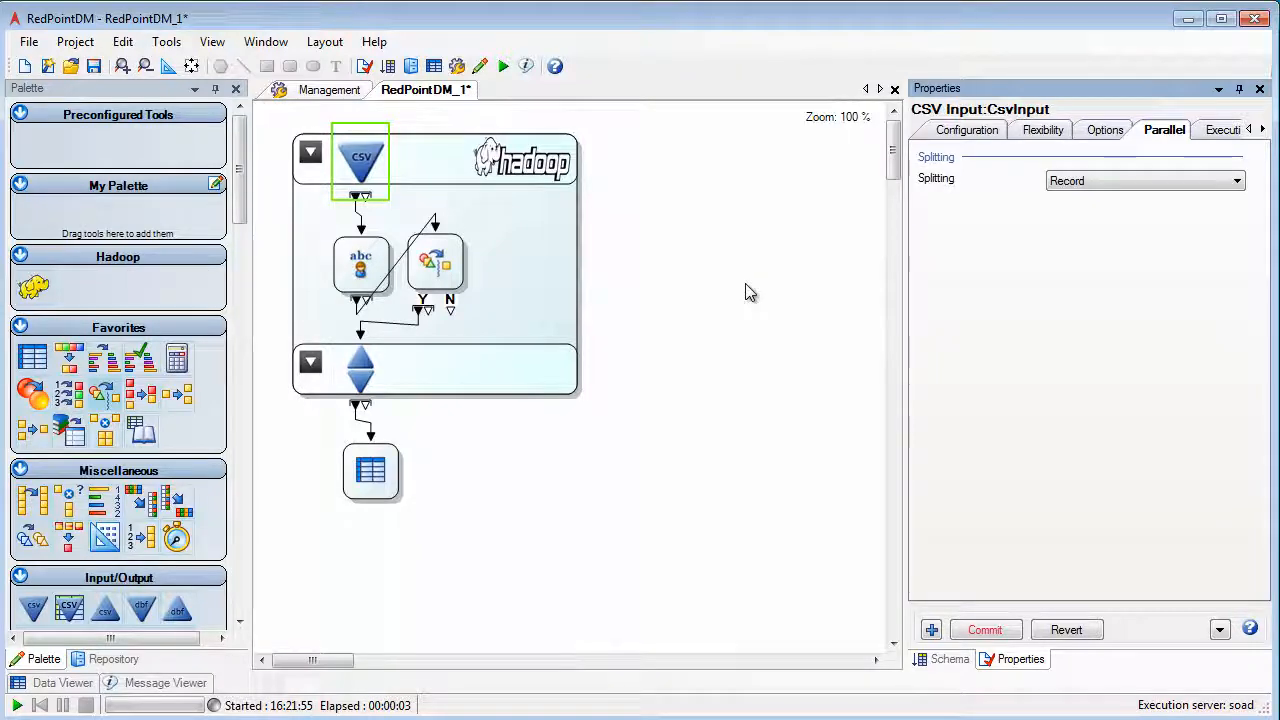
key(F5)
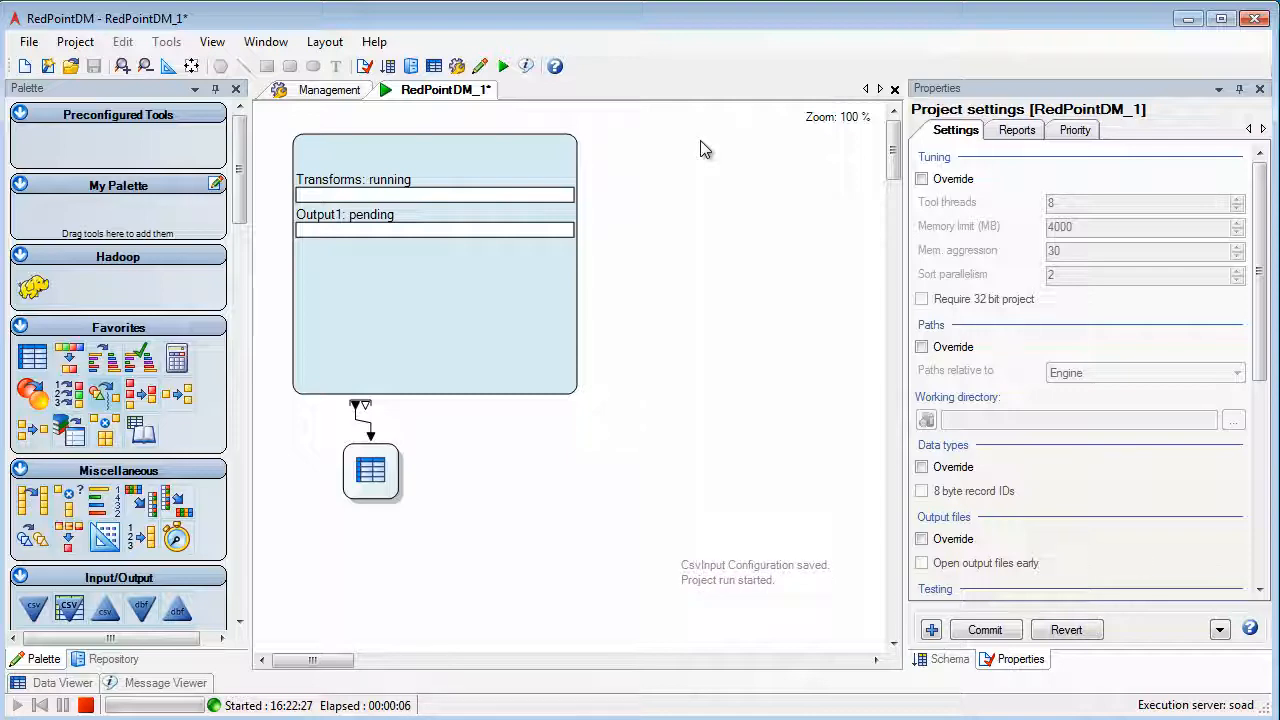
List the projects running on the soad execution server and attach to Transform_Project_005.dlp in view mode.
click(330, 89)
click(430, 199)
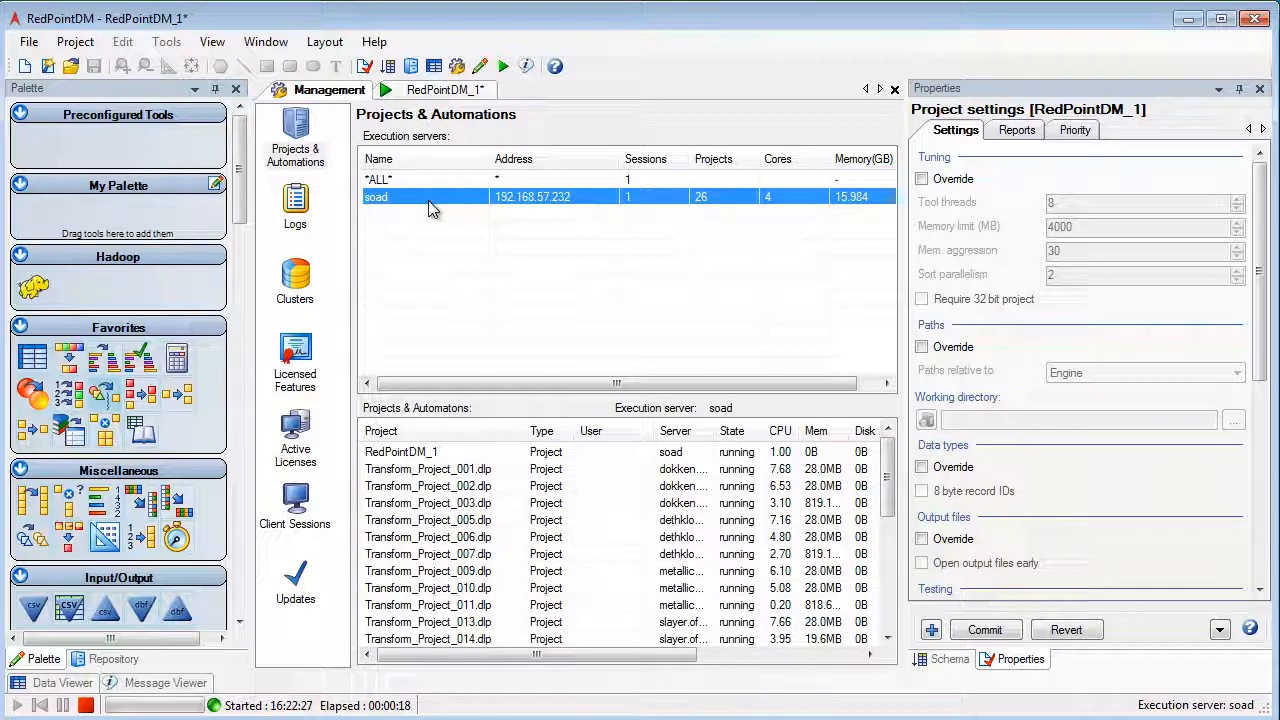
click(480, 555)
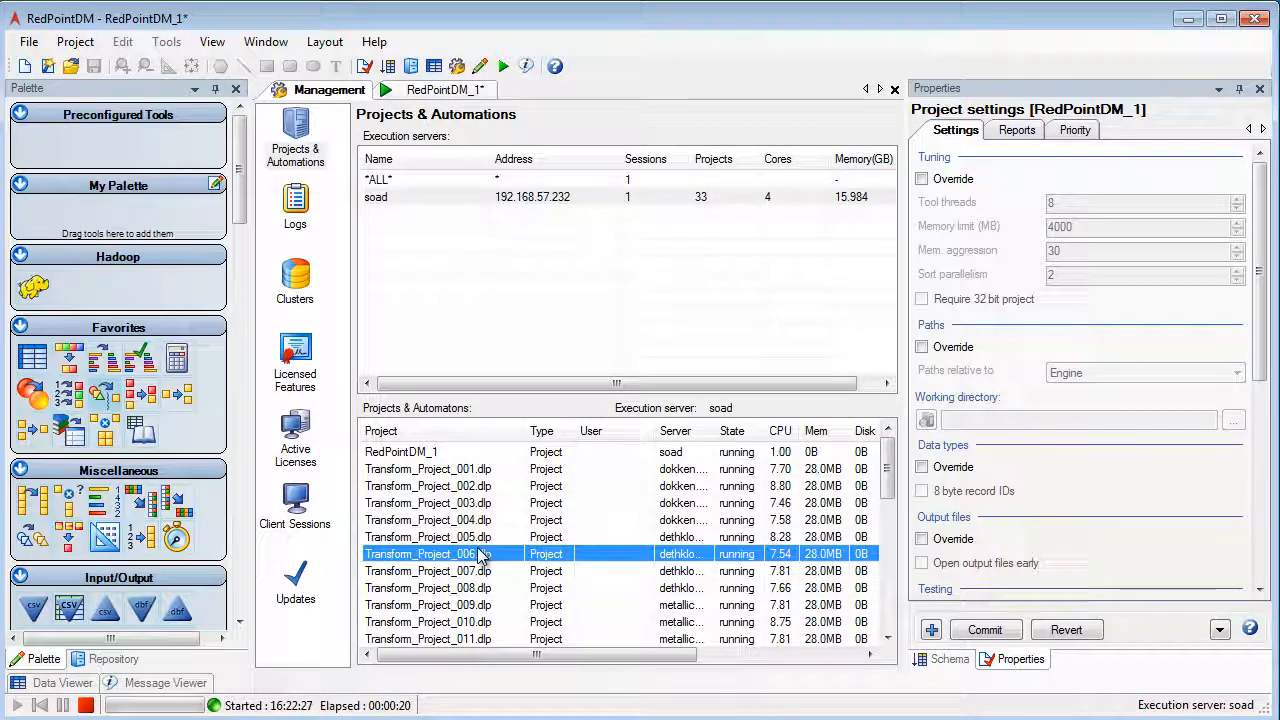
right_click(478, 540)
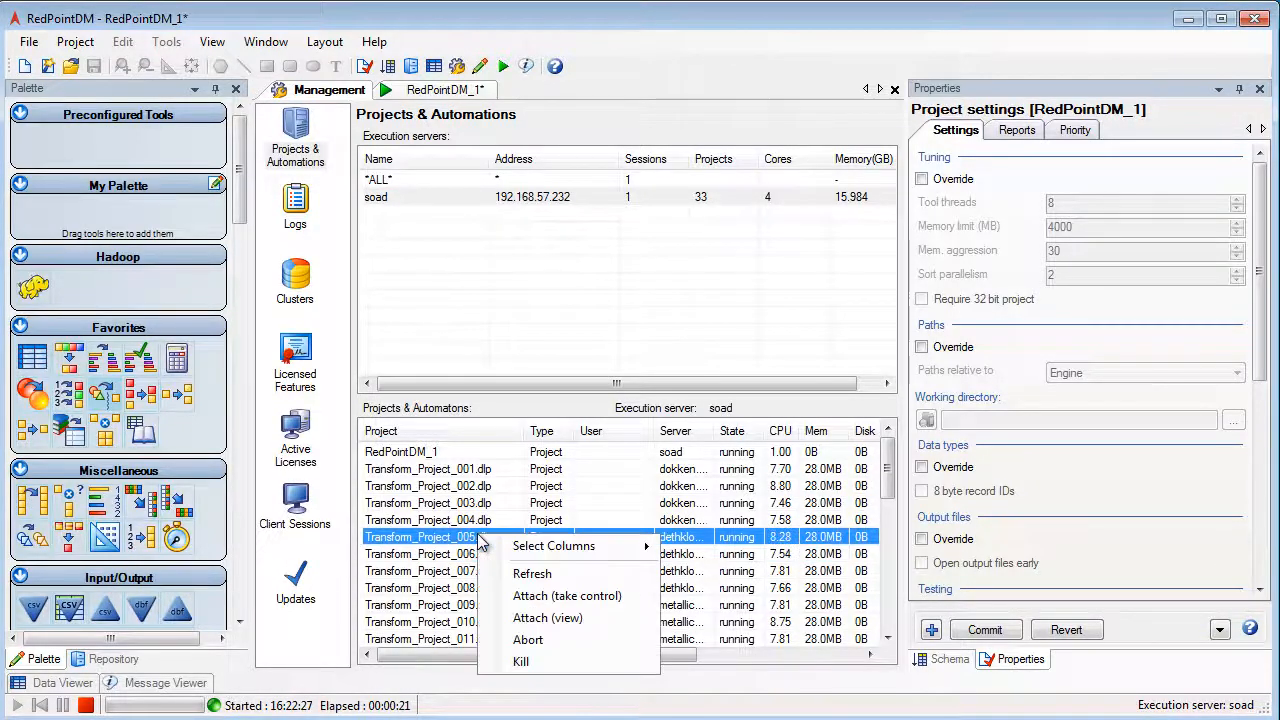
click(540, 618)
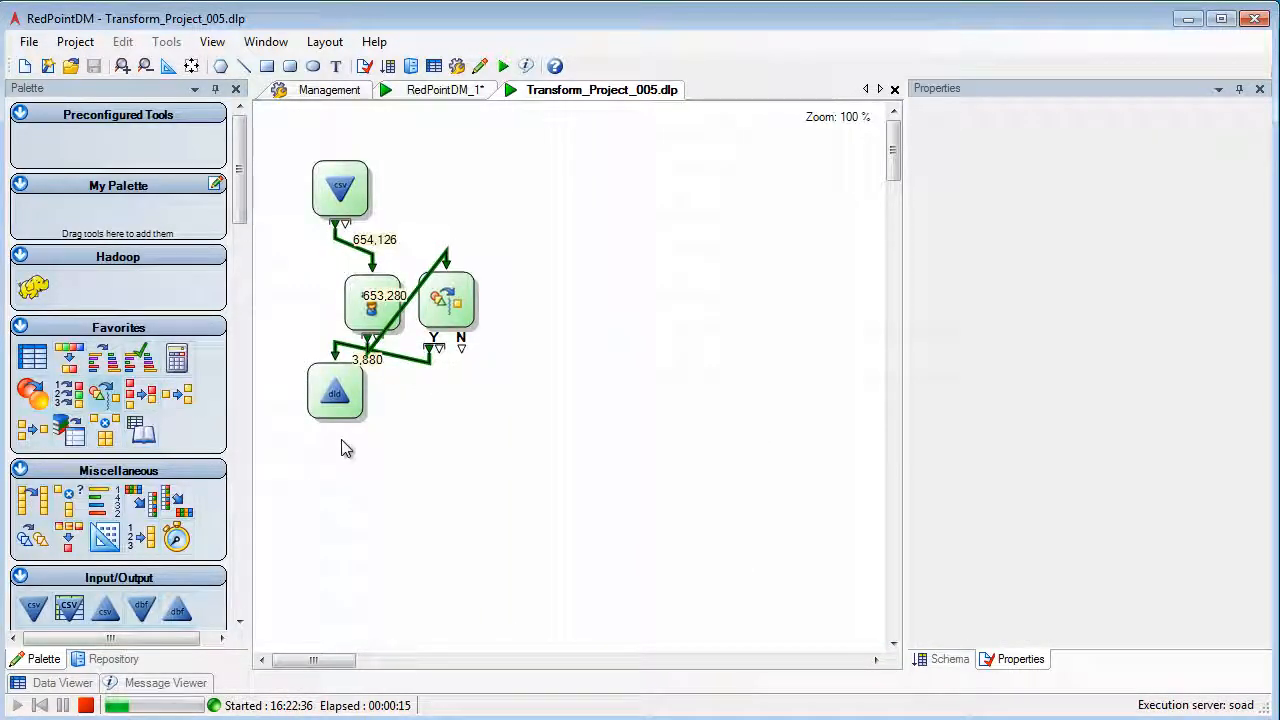
Inspect the Filter and Name Parse settings in the attached project and view the whole Name Parse macro.
click(382, 336)
click(438, 326)
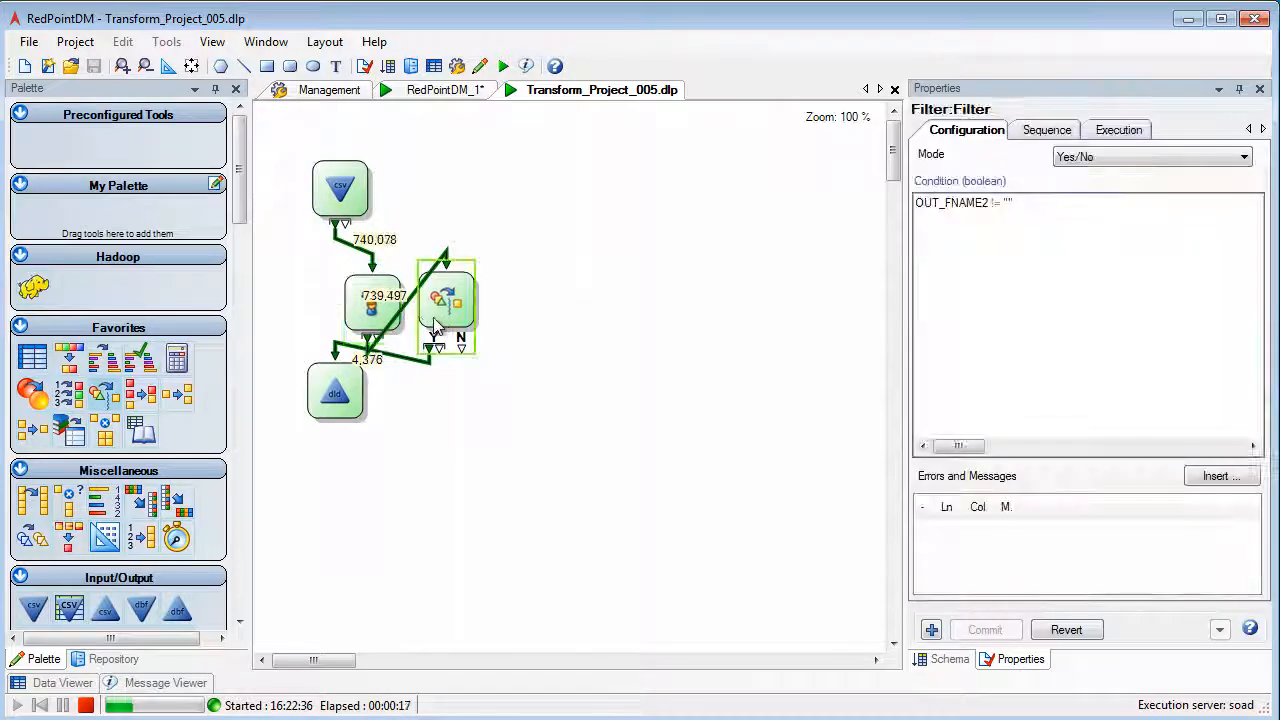
click(374, 312)
right_click(374, 313)
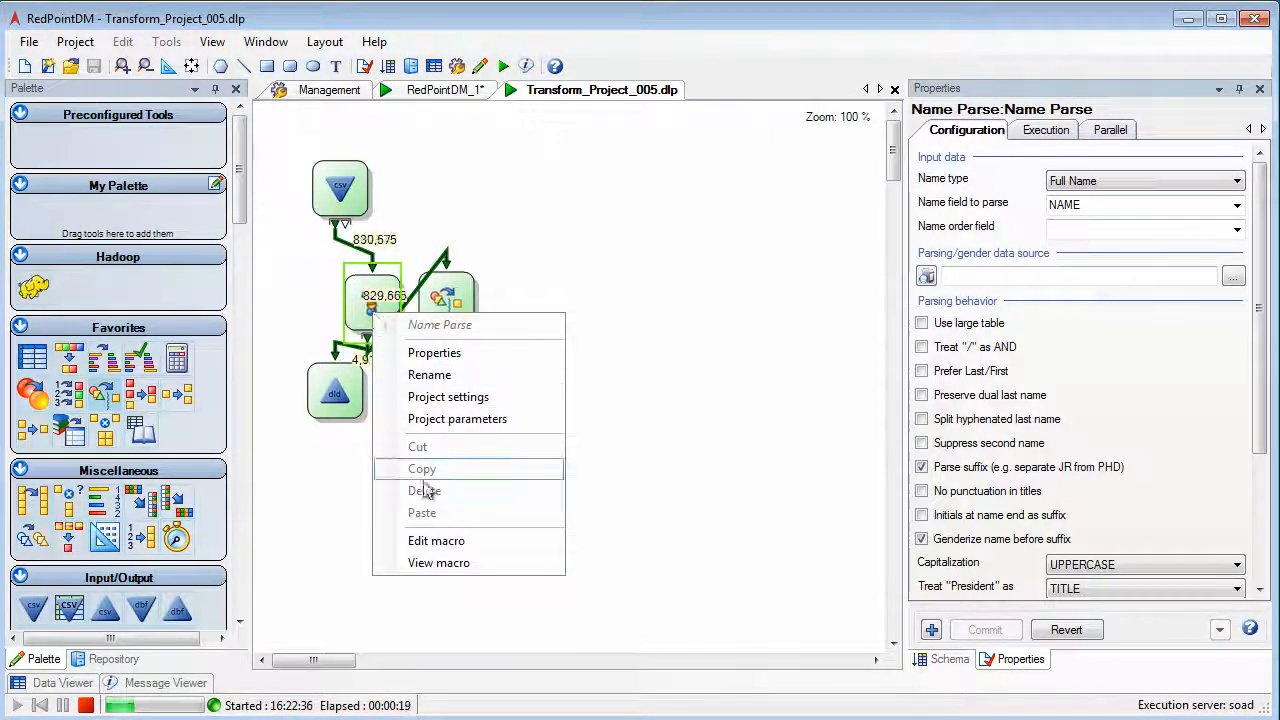
click(440, 563)
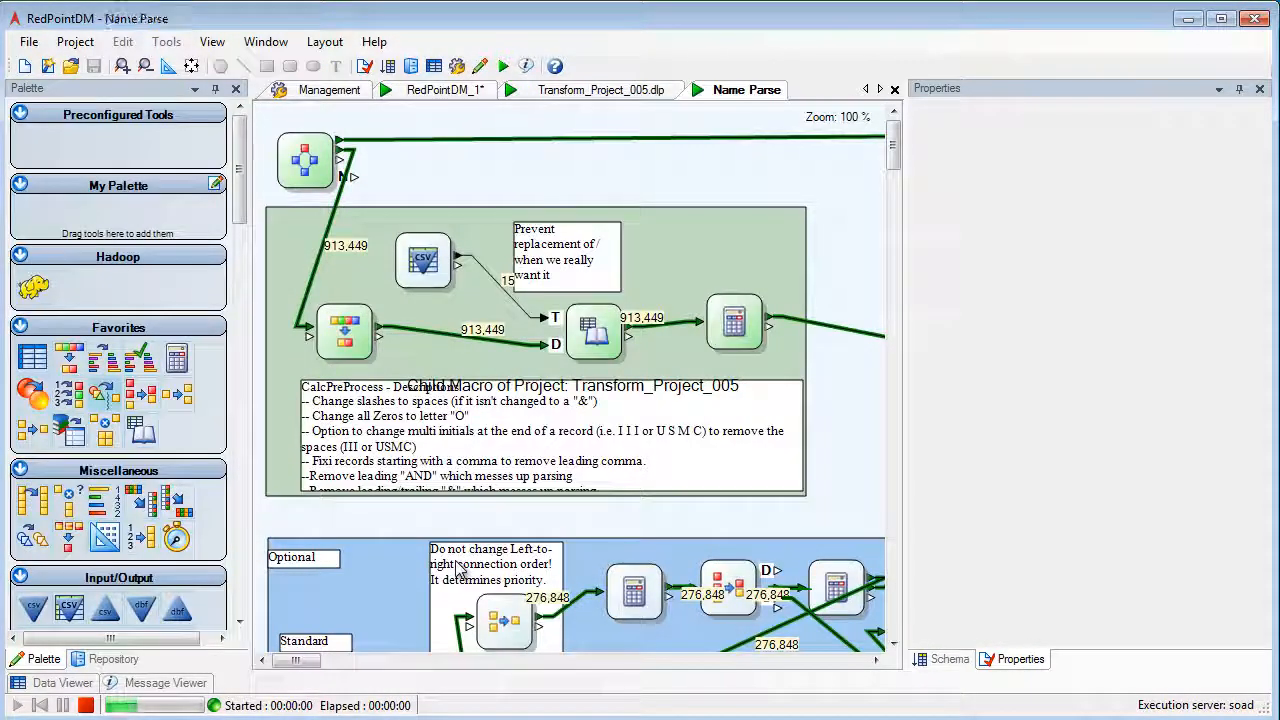
click(191, 66)
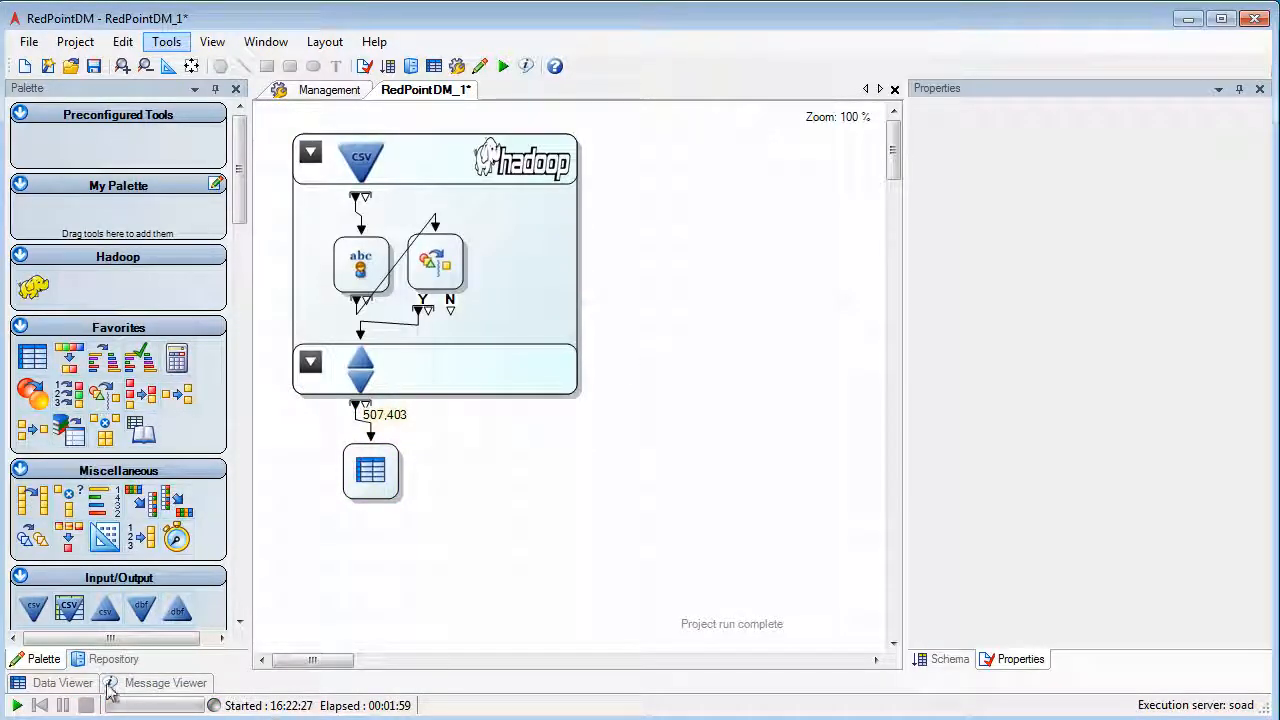
Examine the parsed first name, last name and gender fields of the run's results in the Data Viewer.
click(62, 683)
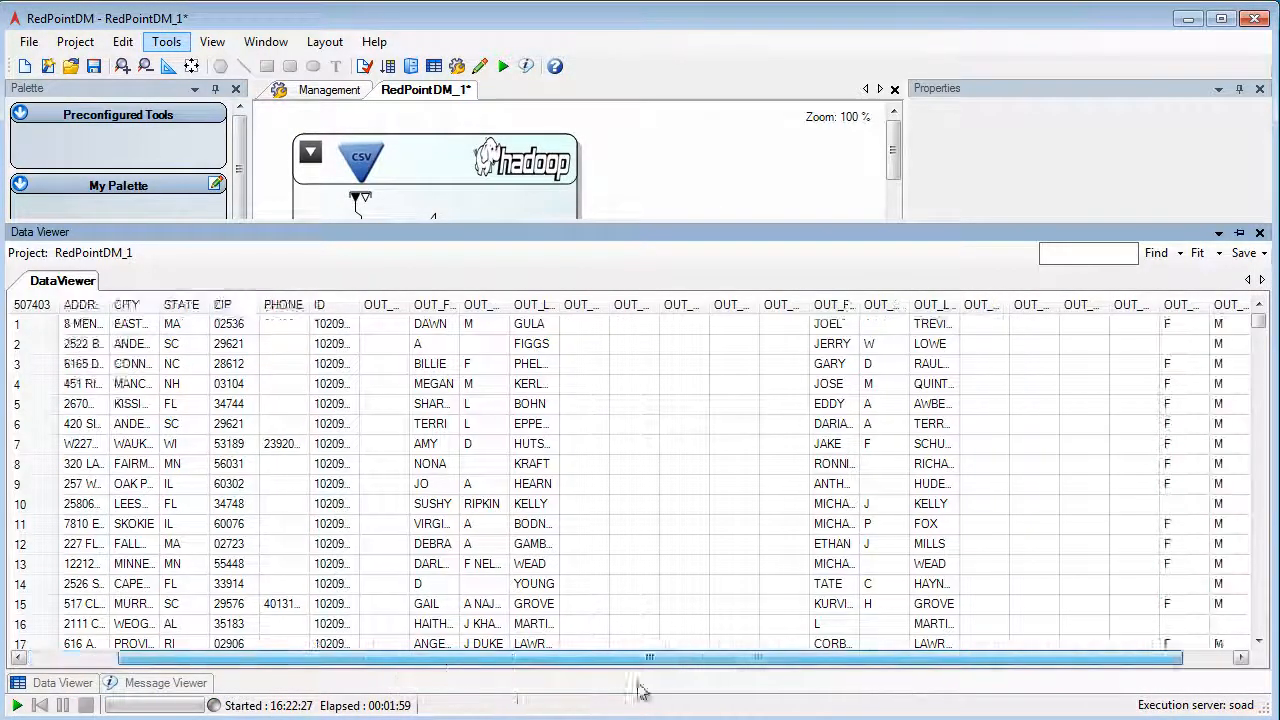
drag(437, 656, 575, 656)
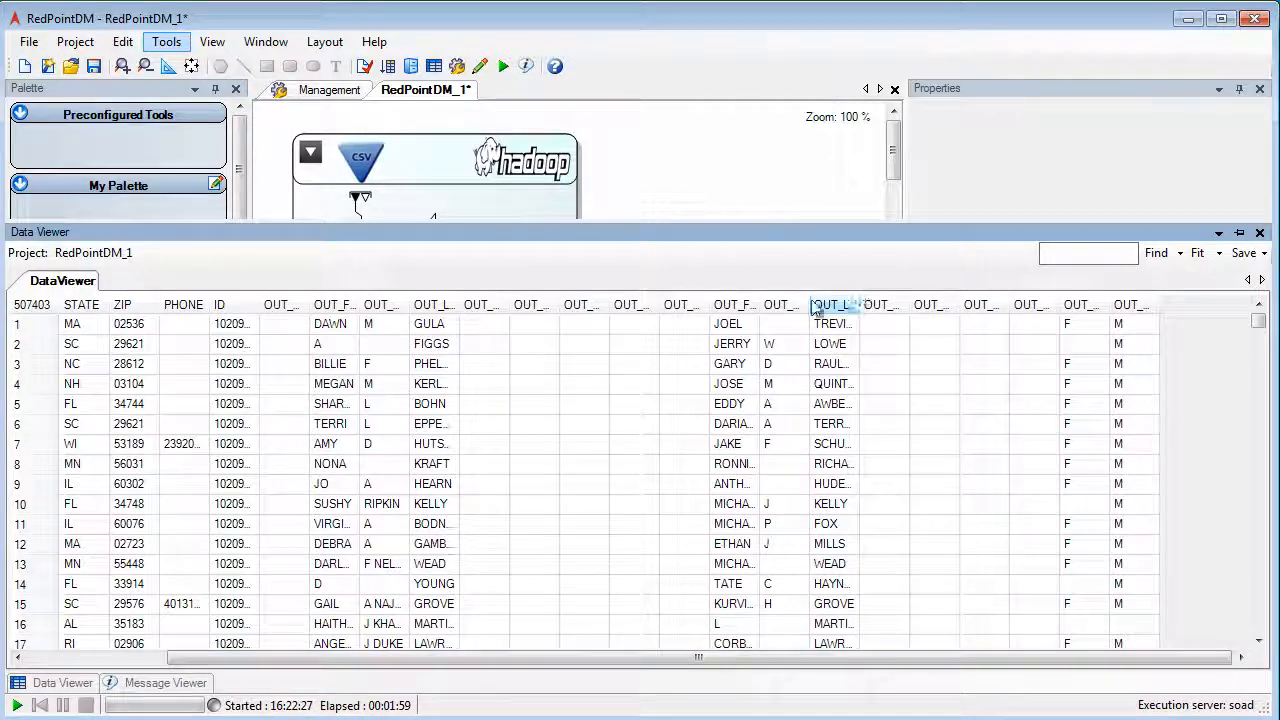
drag(757, 300, 815, 302)
drag(913, 304, 985, 302)
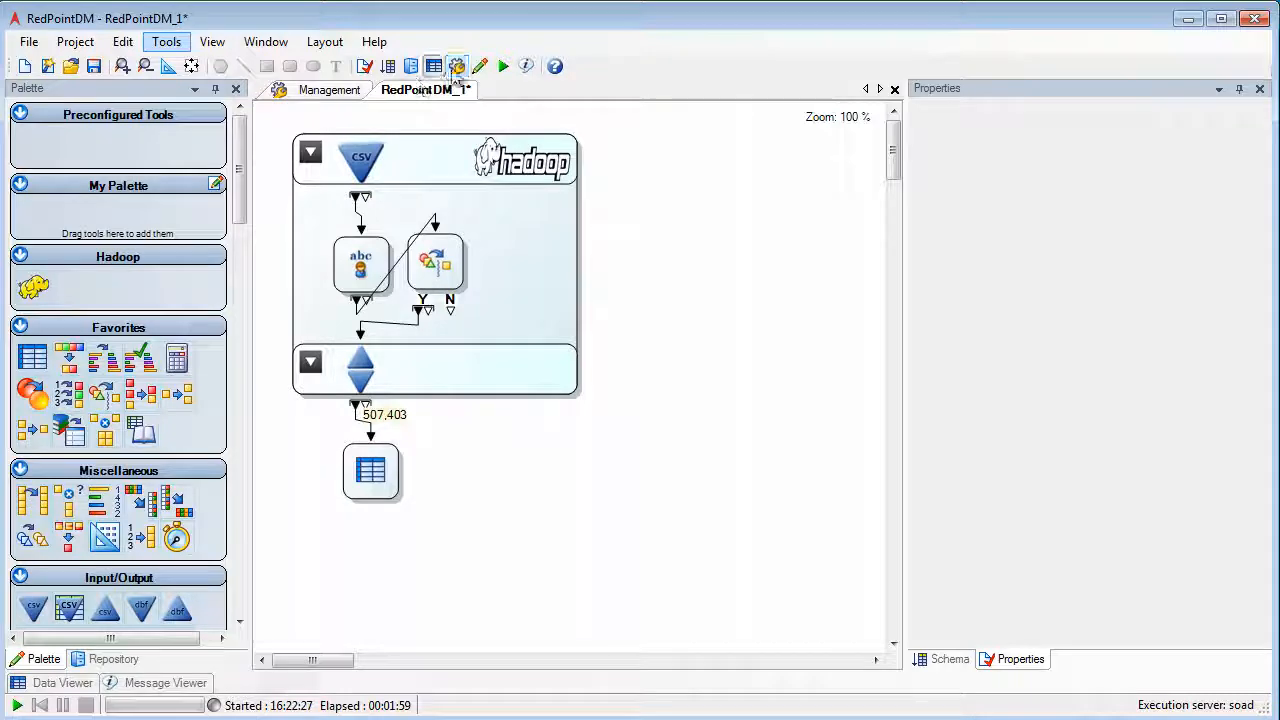
Open the Projects logs in Management to view the latest run's messages.
click(318, 90)
click(296, 203)
click(448, 343)
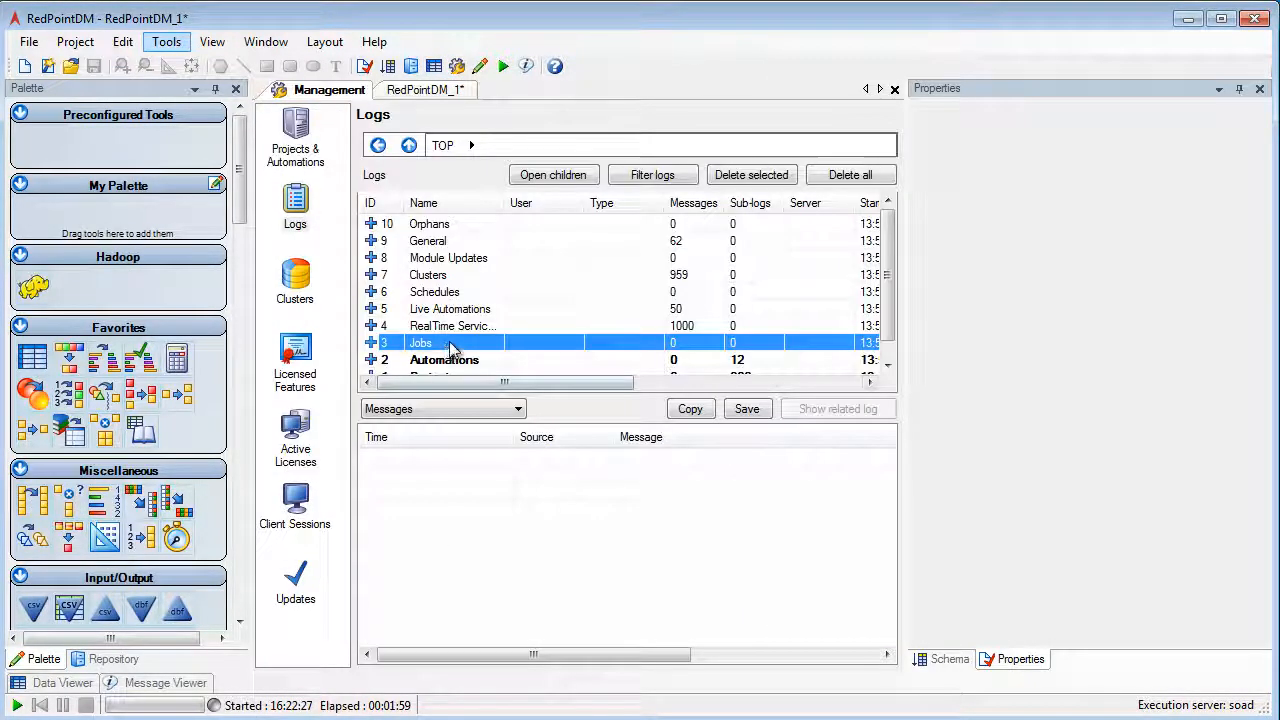
scroll(451, 340, down, 1)
click(437, 360)
double_click(436, 359)
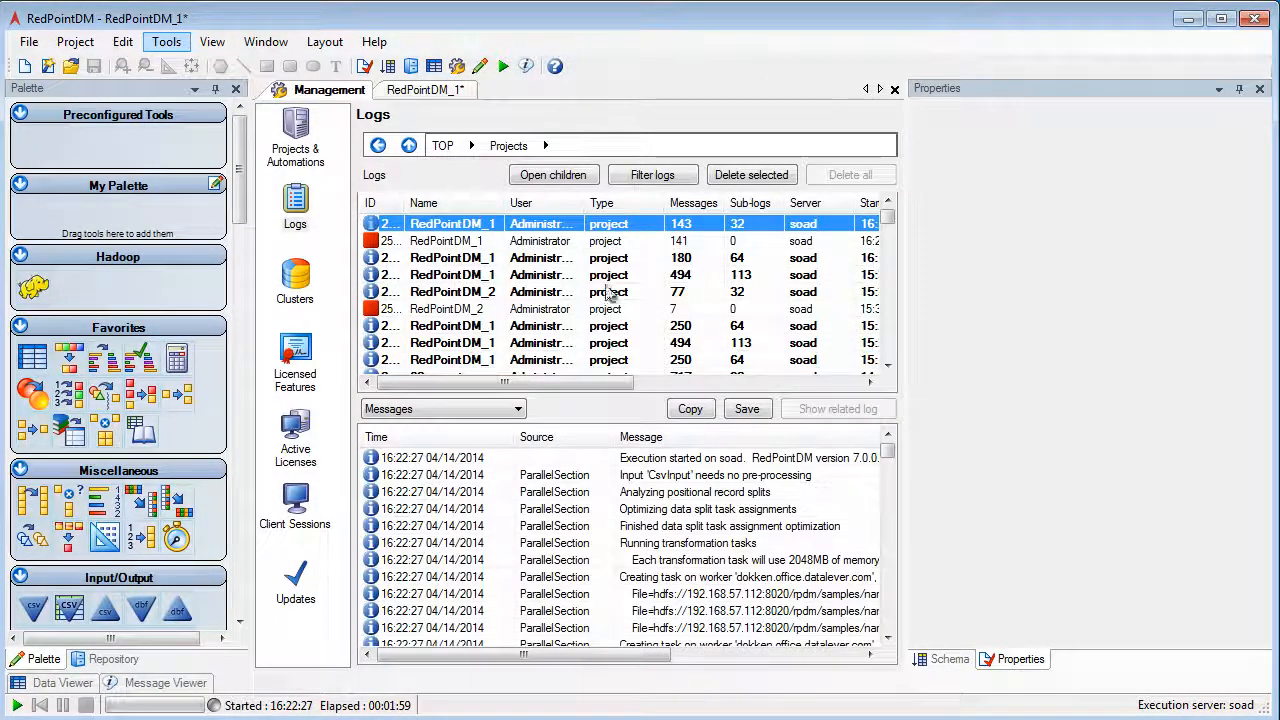
Auto-hide the properties pane and compare the log entries of the runs started at 16:16:52 and 16:22:27.
click(1239, 89)
click(1160, 258)
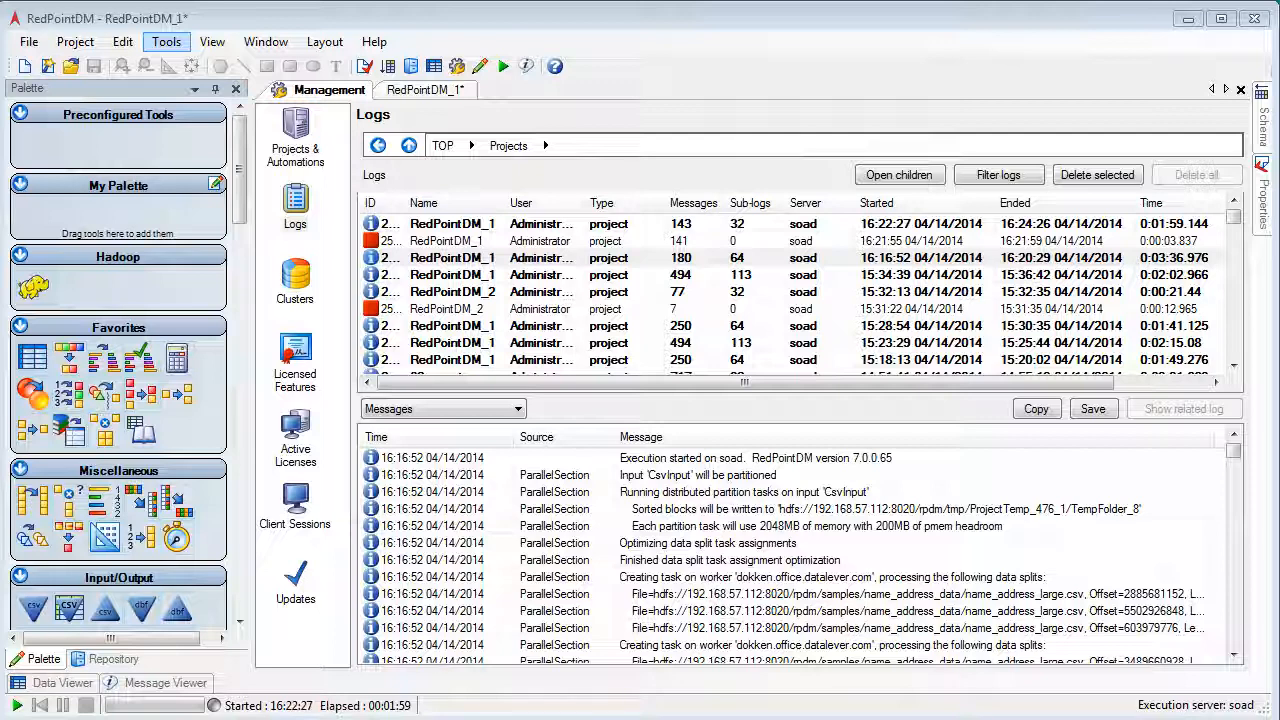
click(532, 226)
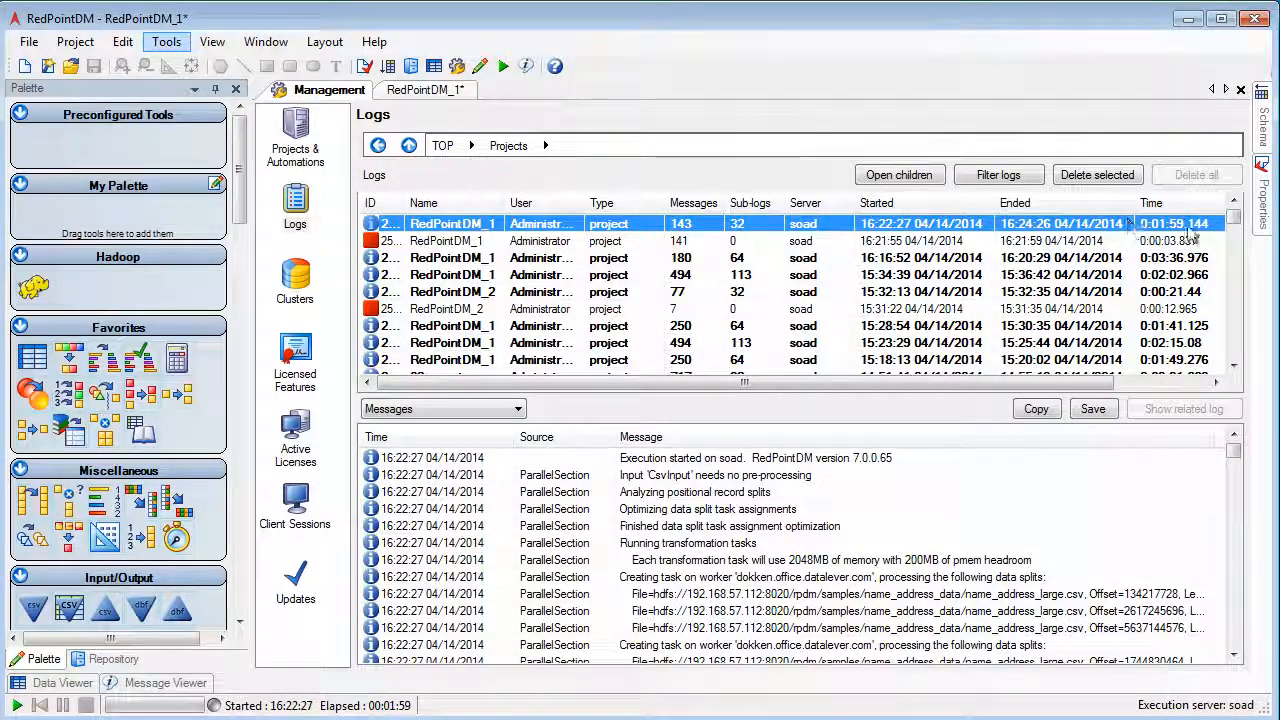